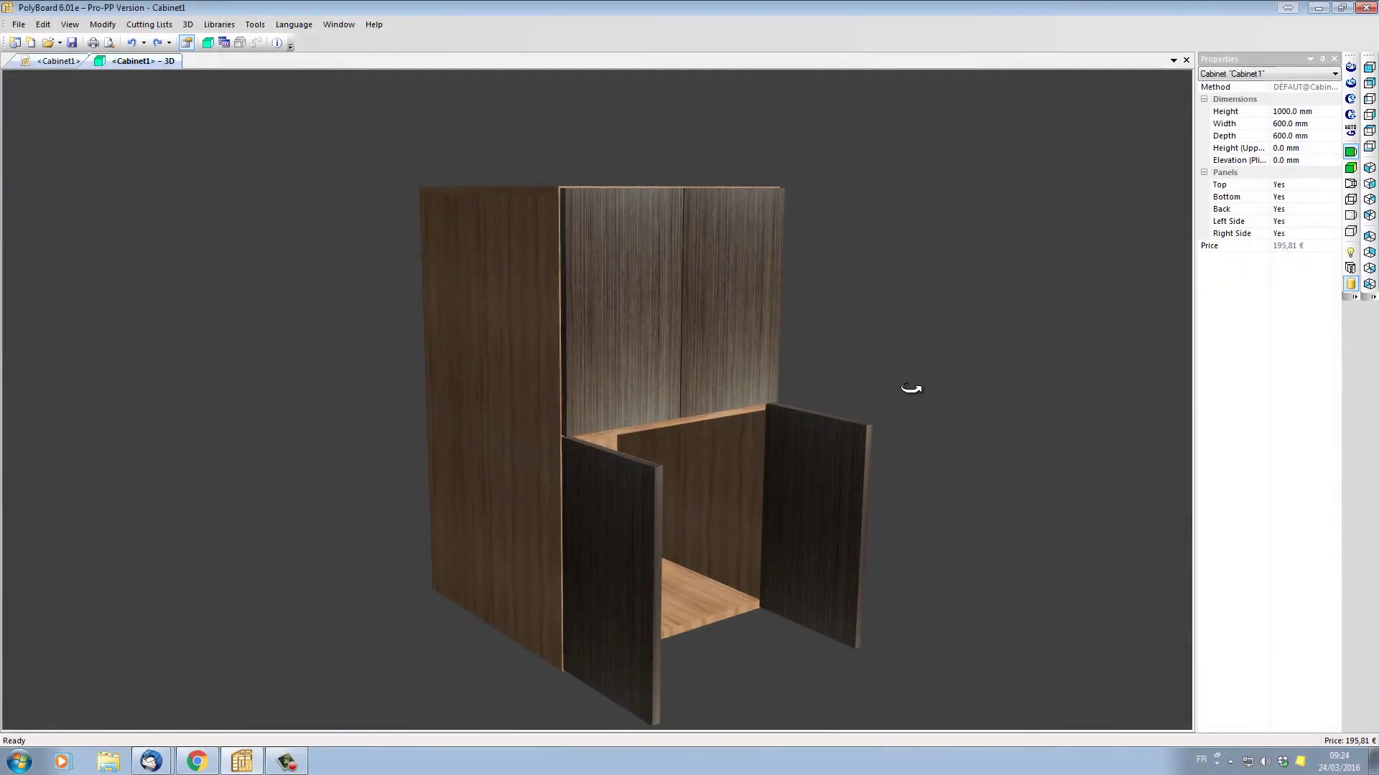
Step: Orbit the finished cabinet preview from above-left round to a near-frontal view
{"action": "left_click_drag", "start_coordinate": [914, 391], "coordinate": [655, 426]}
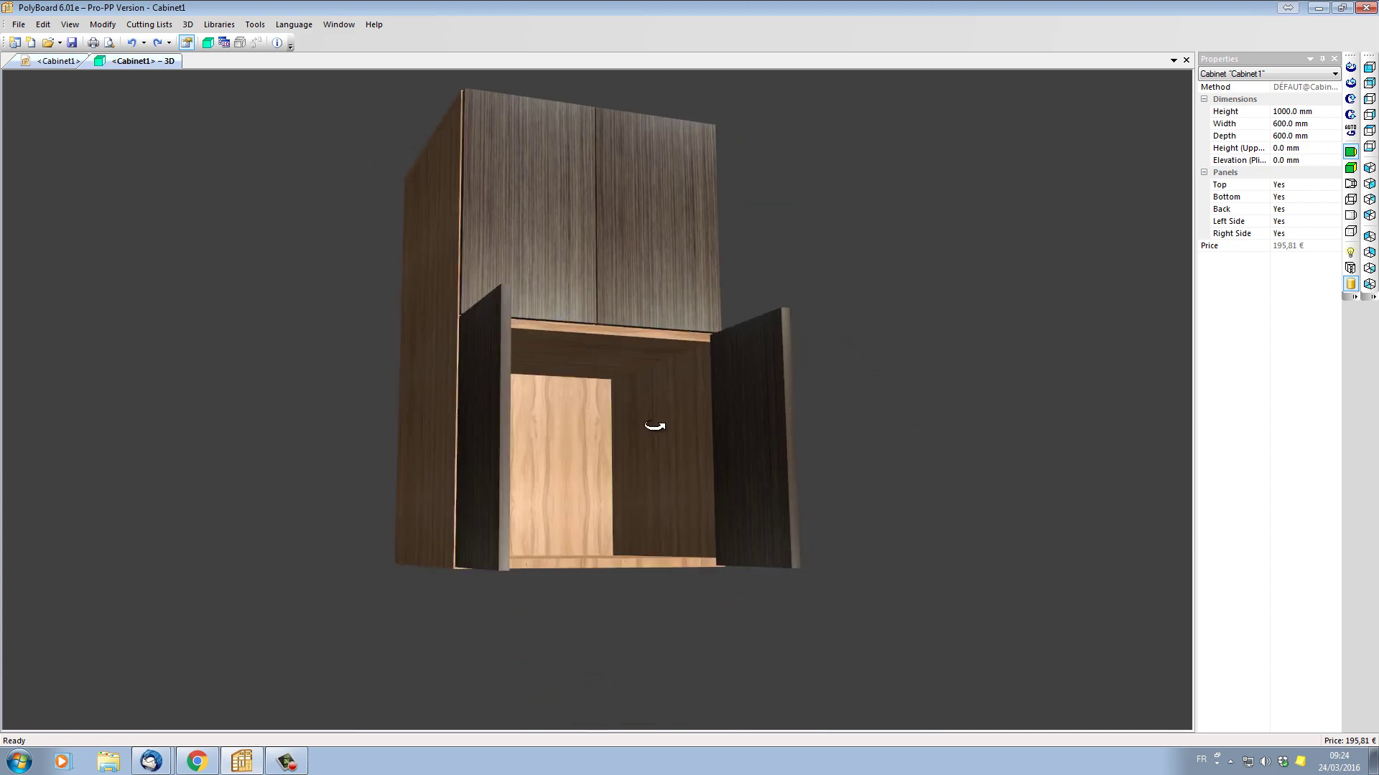
{"action": "left_click_drag", "start_coordinate": [619, 248], "coordinate": [731, 368]}
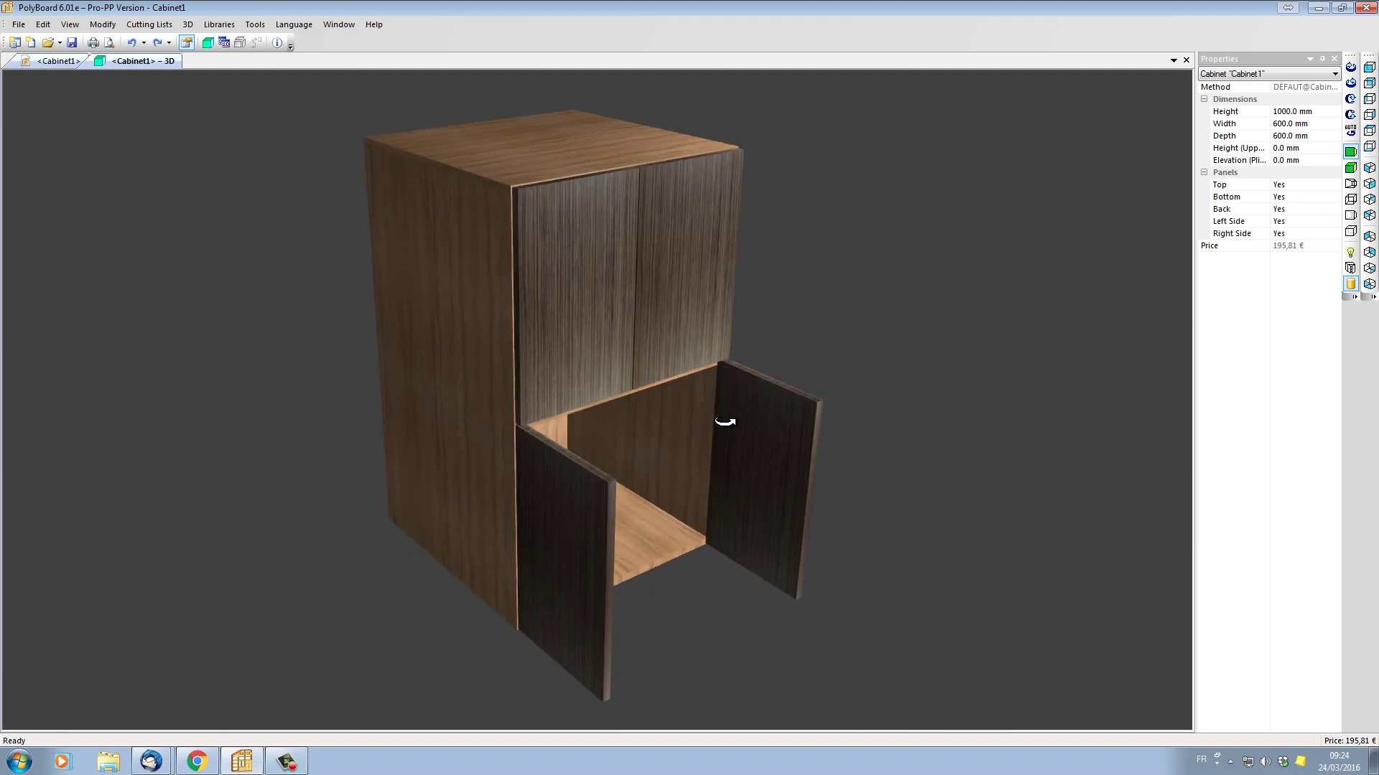
{"action": "left_click_drag", "start_coordinate": [684, 391], "coordinate": [681, 324]}
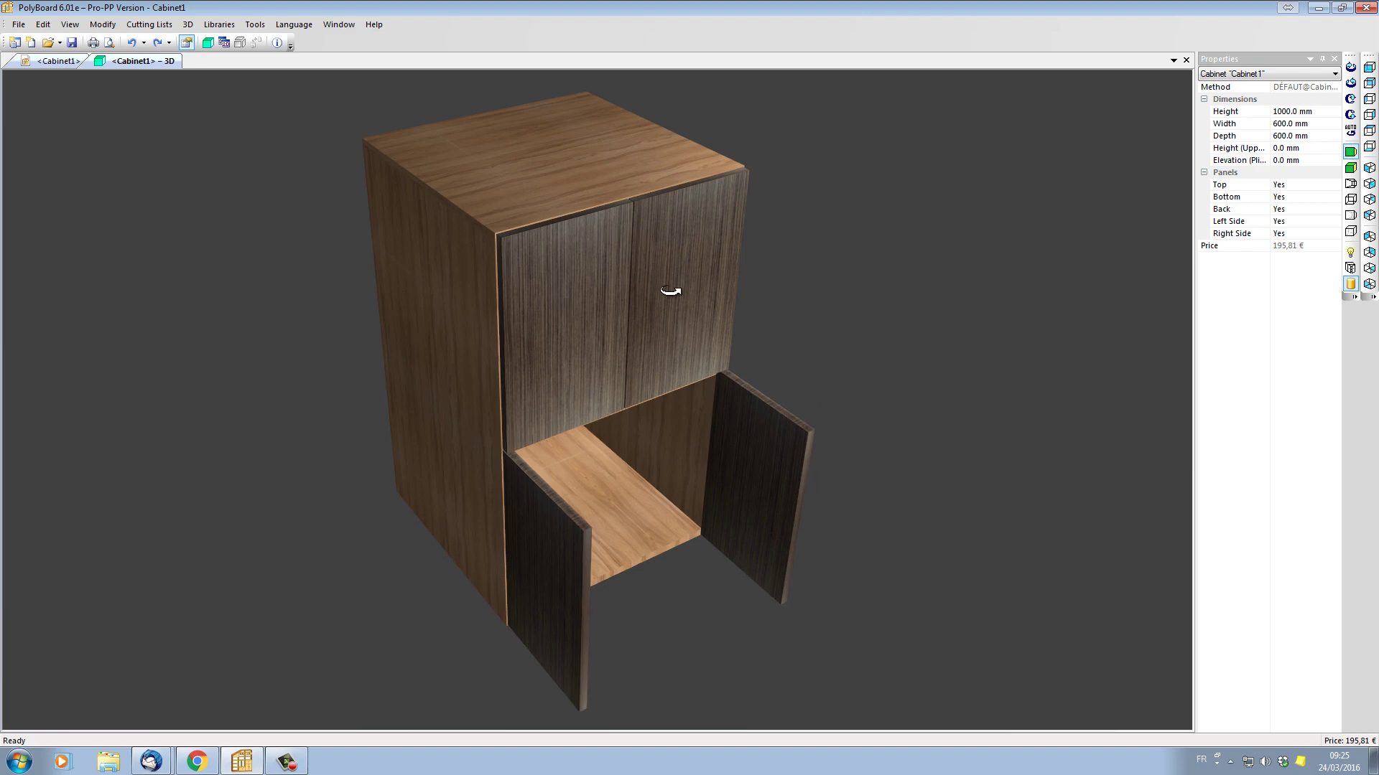
{"action": "left_click_drag", "start_coordinate": [668, 286], "coordinate": [761, 350]}
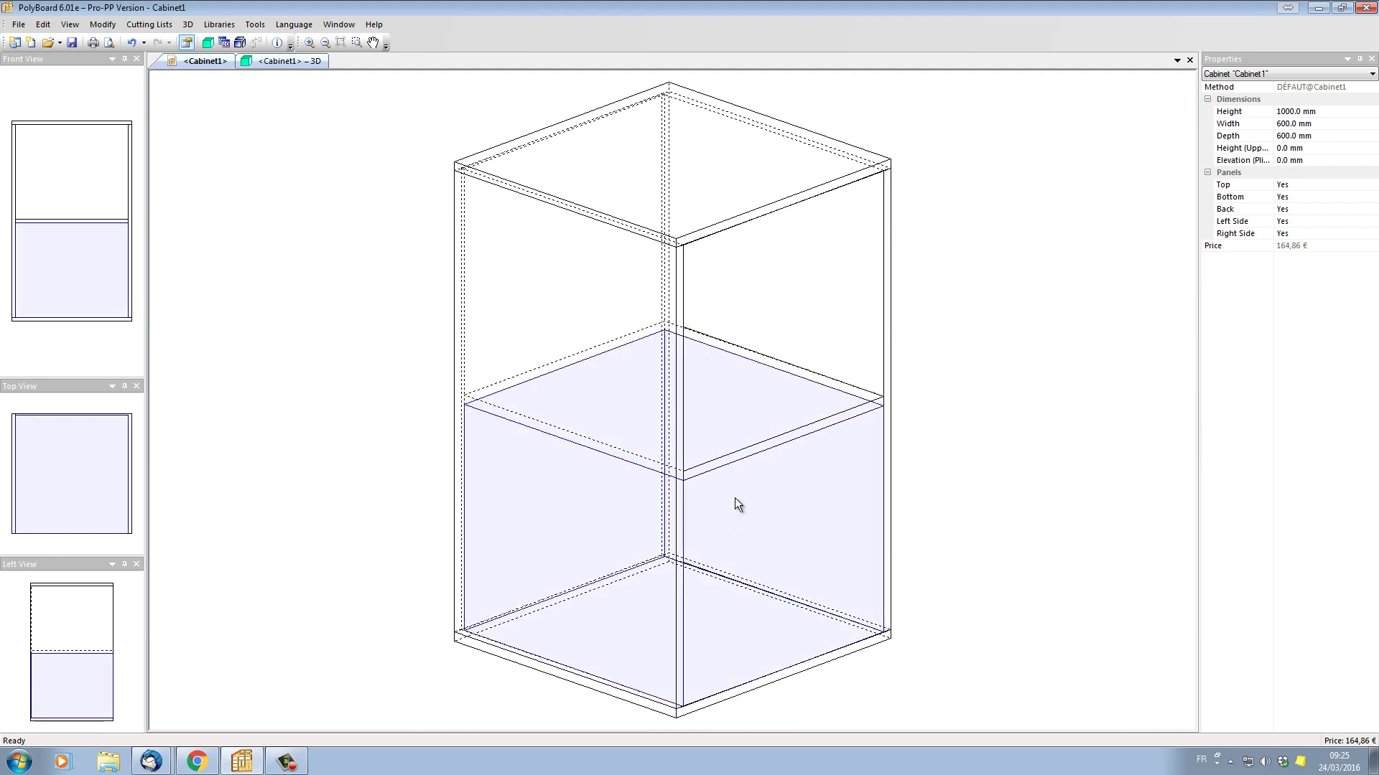
Step: Add a Door (double) to the lower compartment of the cabinet
{"action": "left_click", "coordinate": [734, 497]}
{"action": "right_click", "coordinate": [735, 498]}
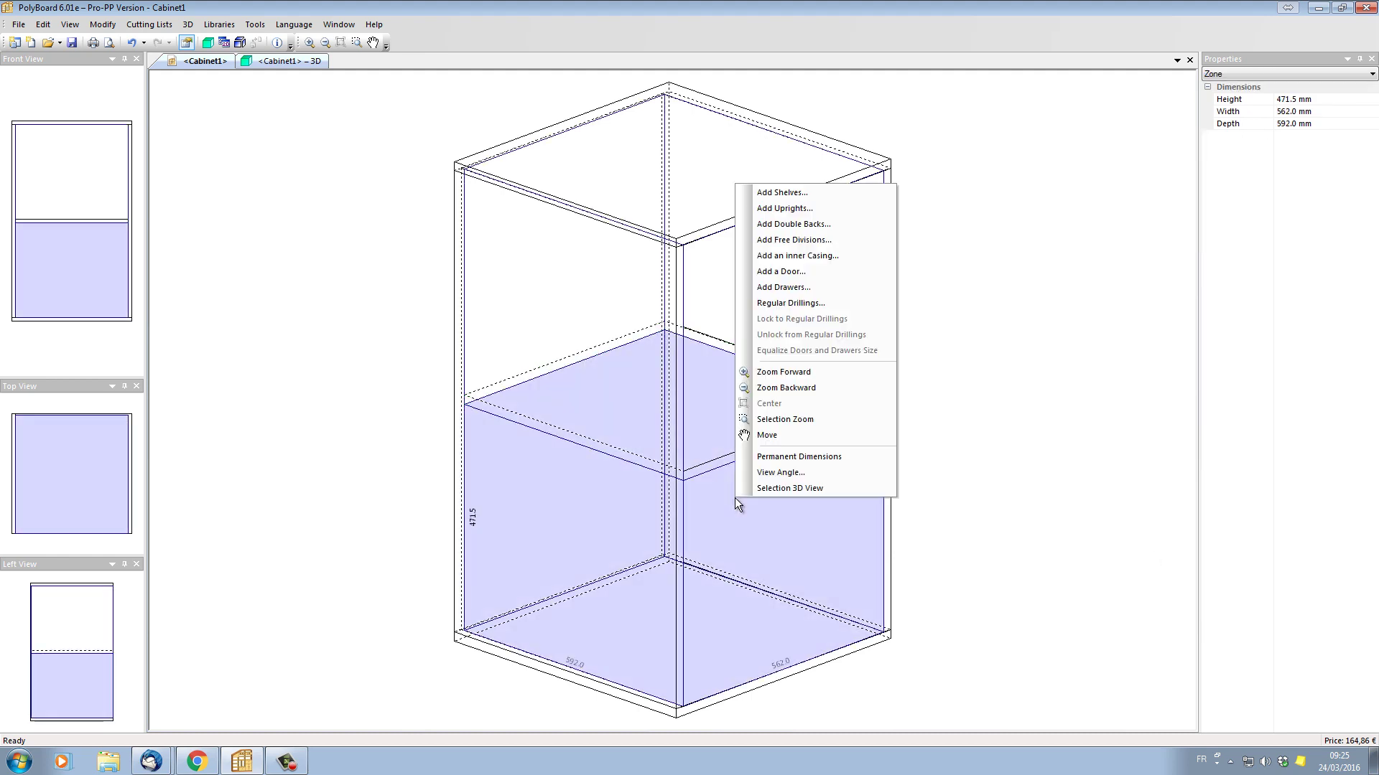
{"action": "left_click", "coordinate": [781, 274]}
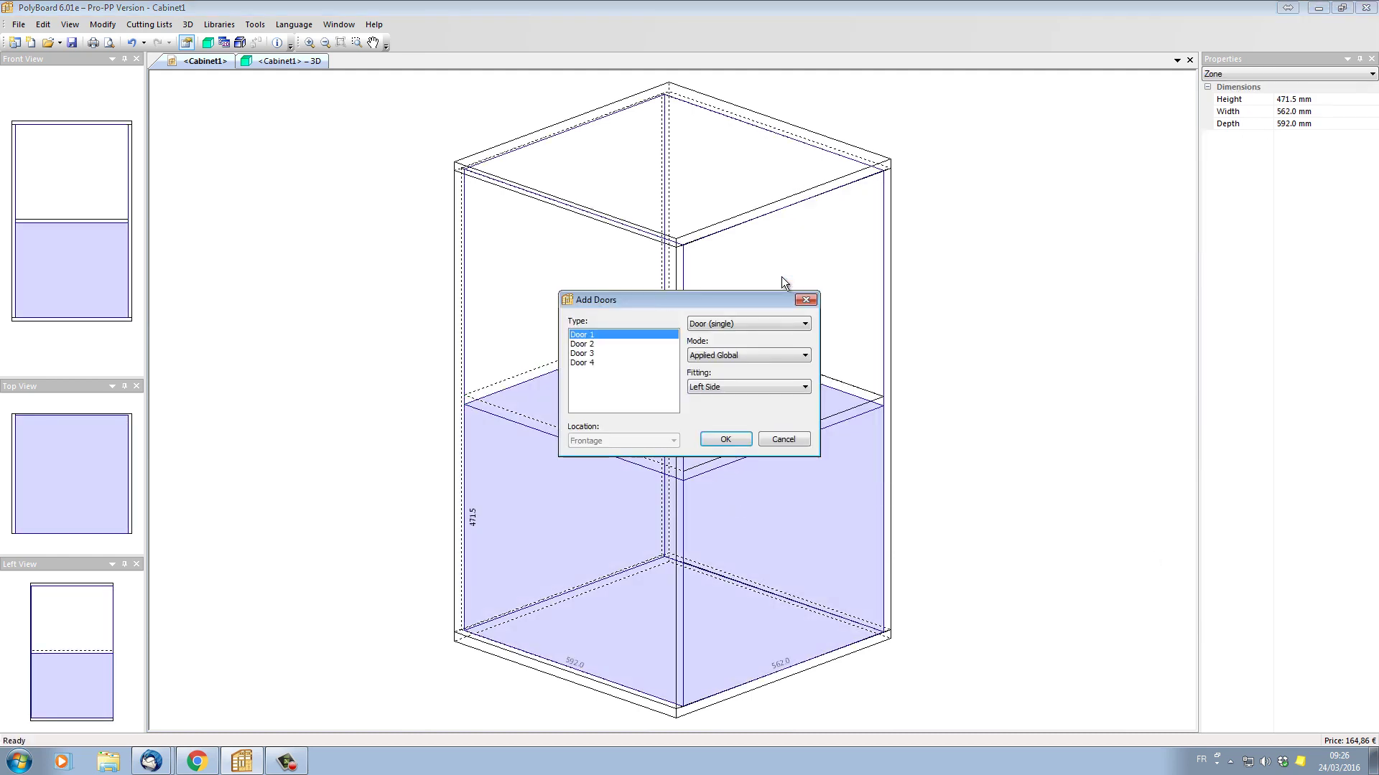
{"action": "left_click", "coordinate": [774, 323]}
{"action": "left_click", "coordinate": [718, 343]}
{"action": "left_click", "coordinate": [725, 440]}
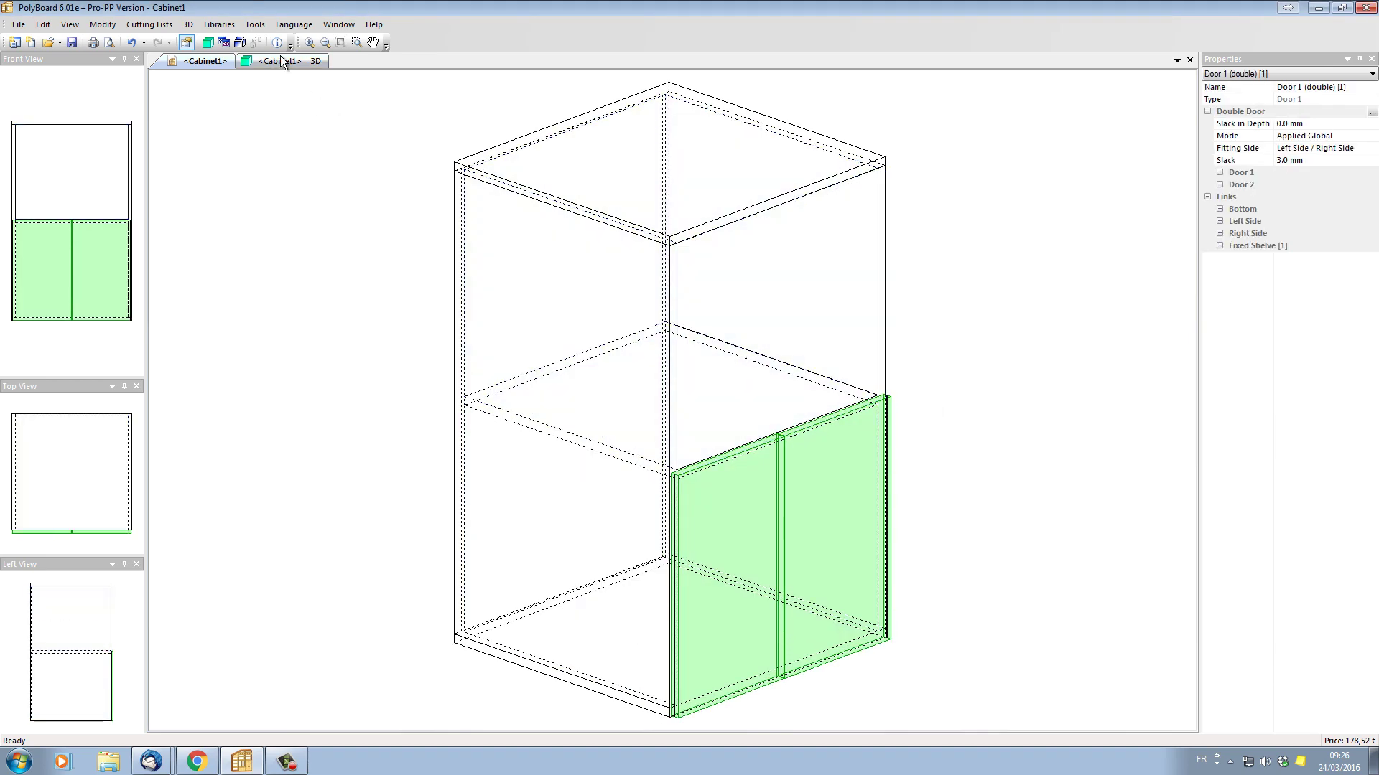
Step: Inspect the new doors in the 3D render, then return to the wireframe view
{"action": "left_click", "coordinate": [282, 61]}
{"action": "left_click_drag", "start_coordinate": [696, 335], "coordinate": [631, 341]}
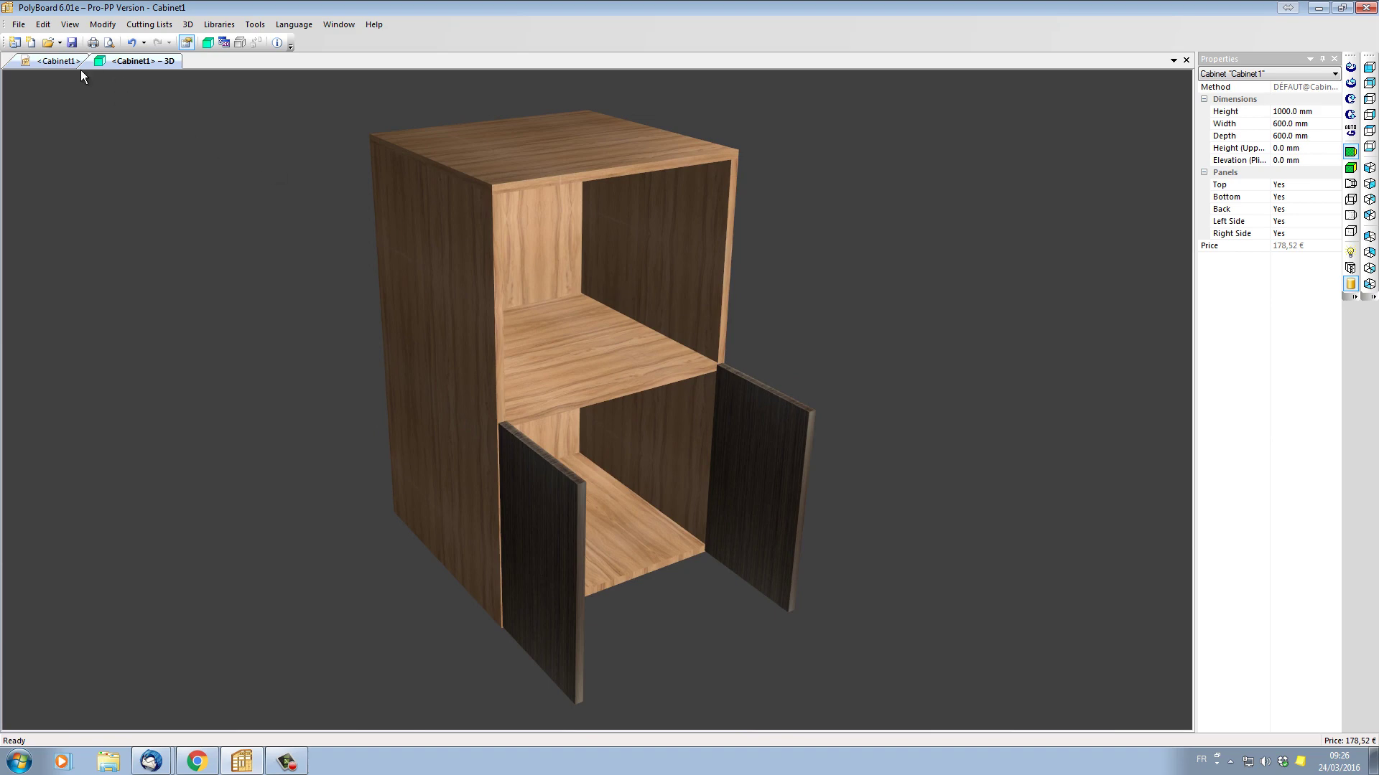
{"action": "left_click", "coordinate": [45, 62]}
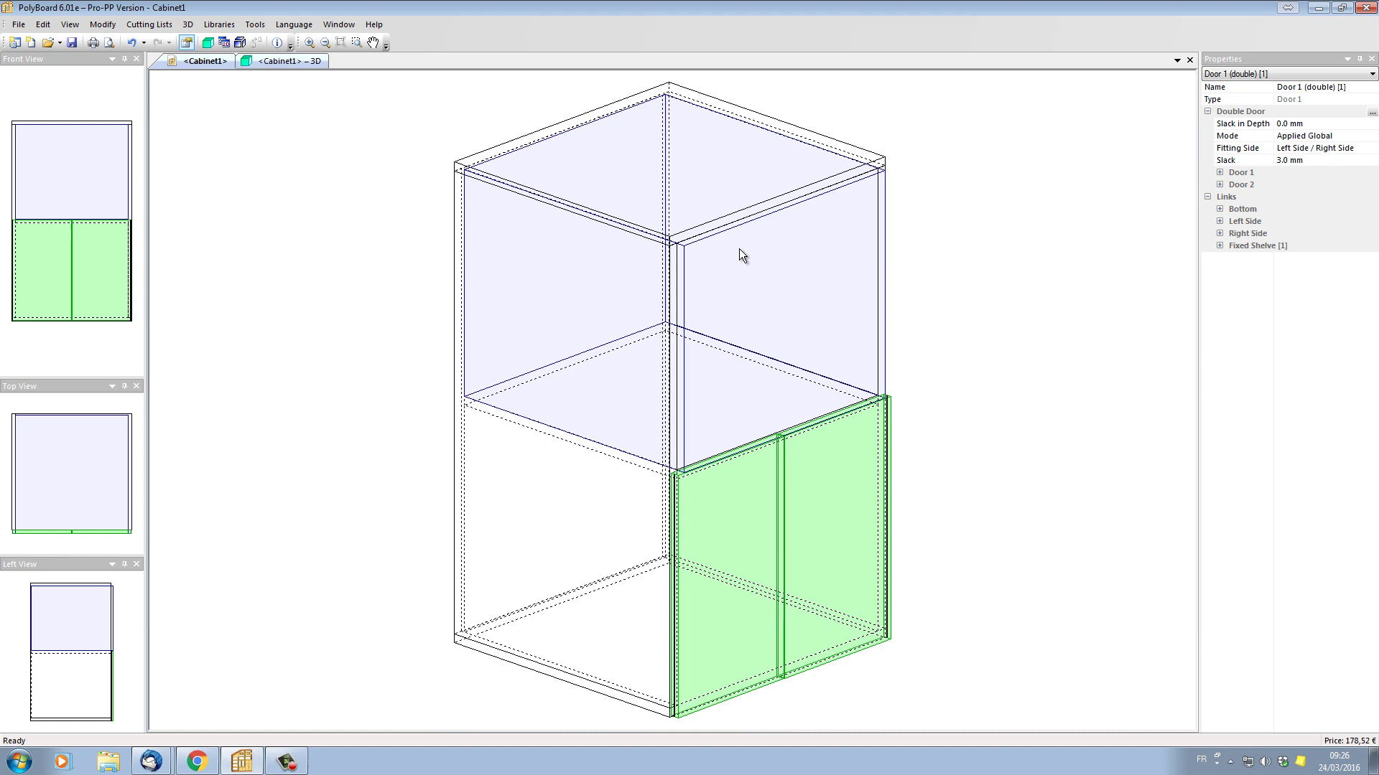
Step: Add a double-back to the upper compartment, positioned by Distance from the Front
{"action": "left_click", "coordinate": [739, 249]}
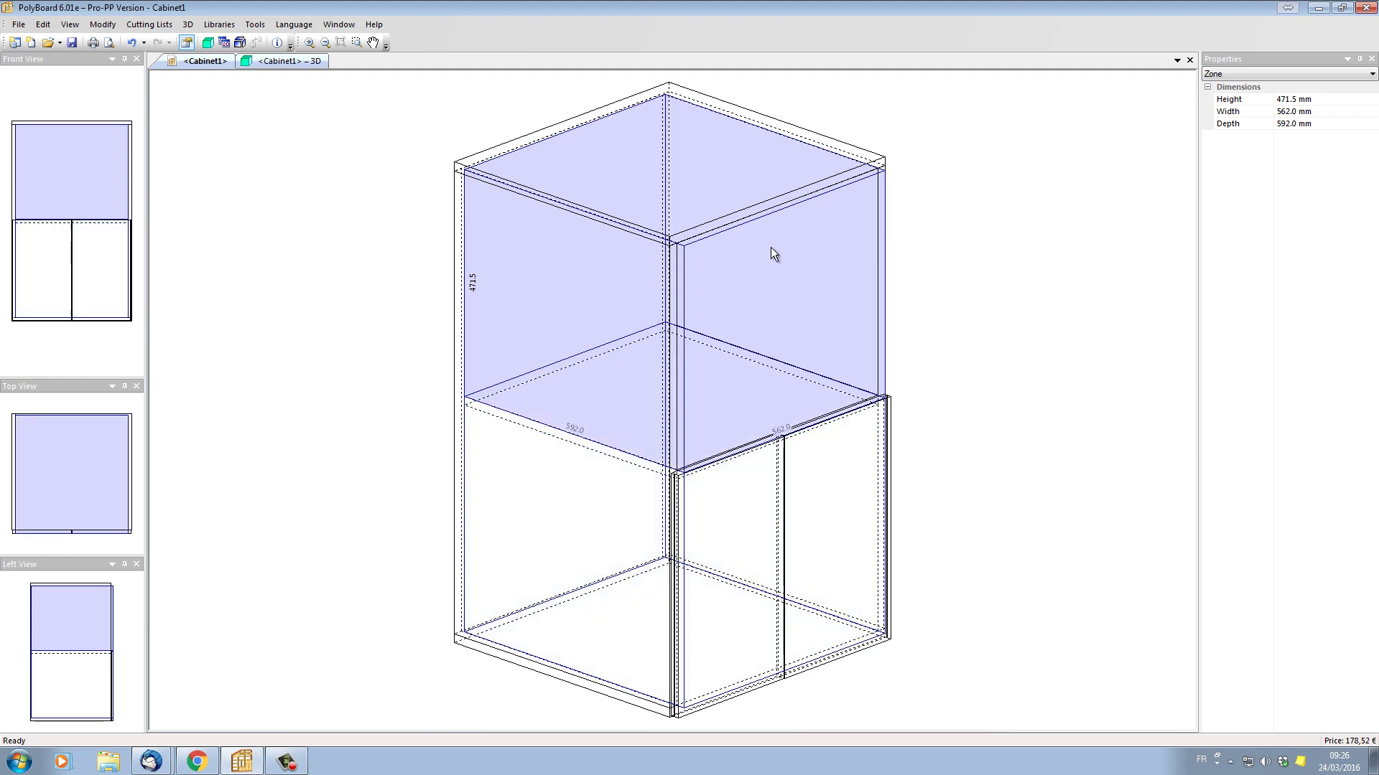
{"action": "right_click", "coordinate": [770, 247]}
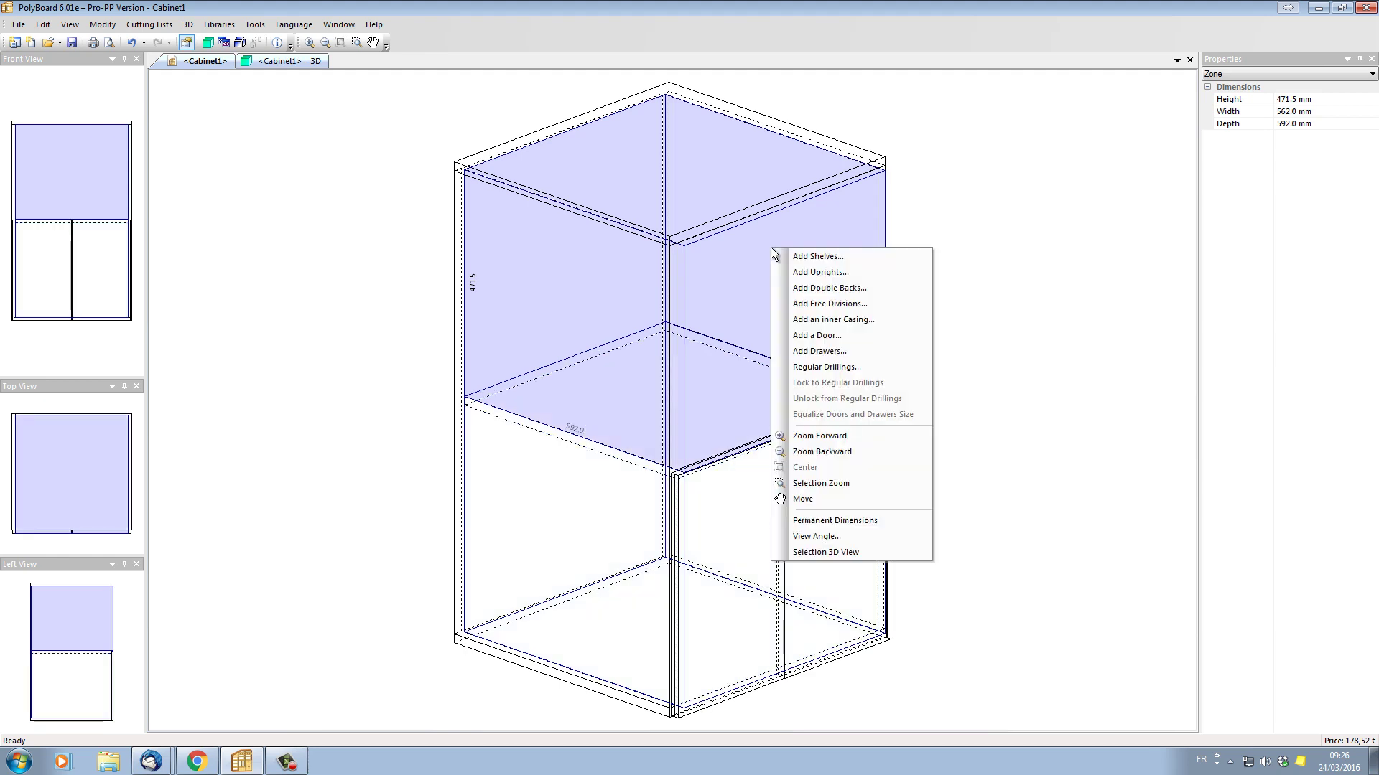
{"action": "left_click", "coordinate": [812, 290]}
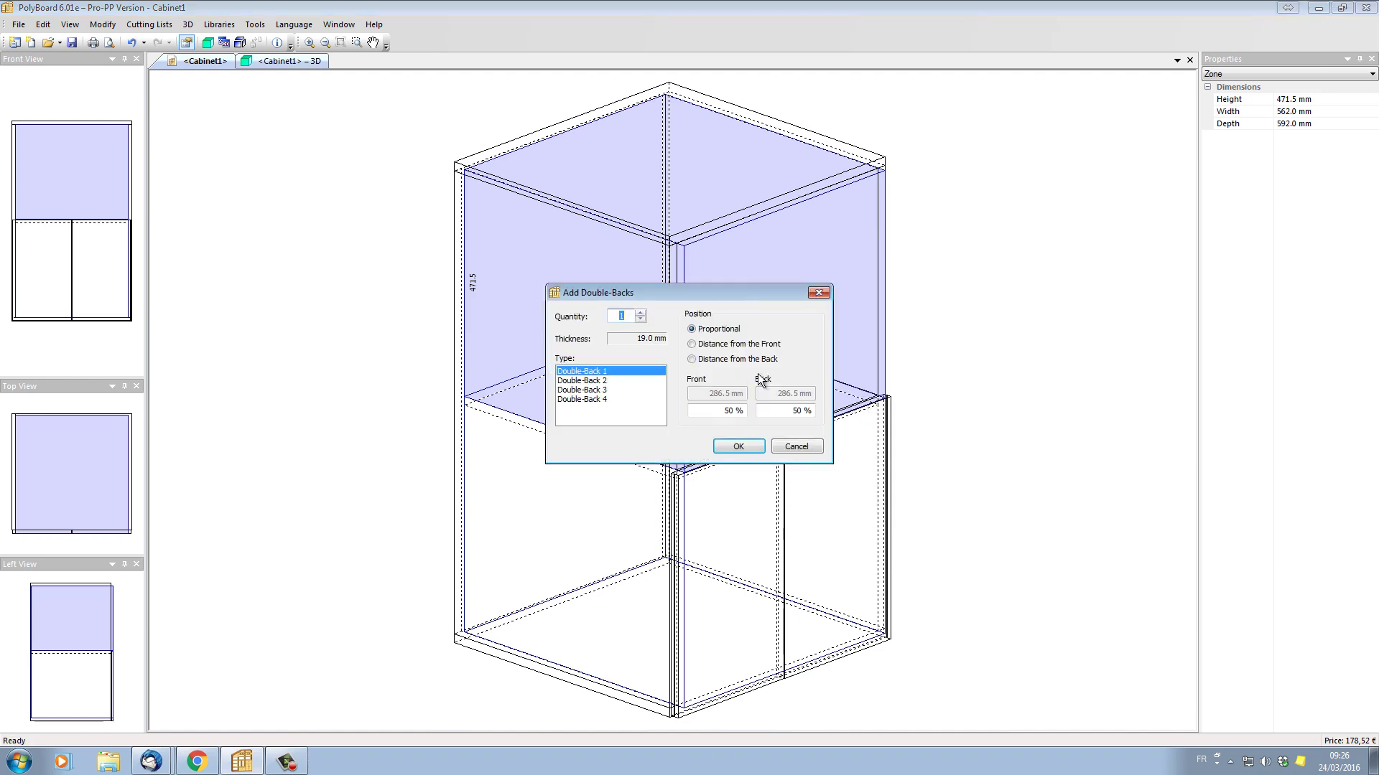
{"action": "left_click", "coordinate": [692, 344]}
{"action": "left_click", "coordinate": [736, 445]}
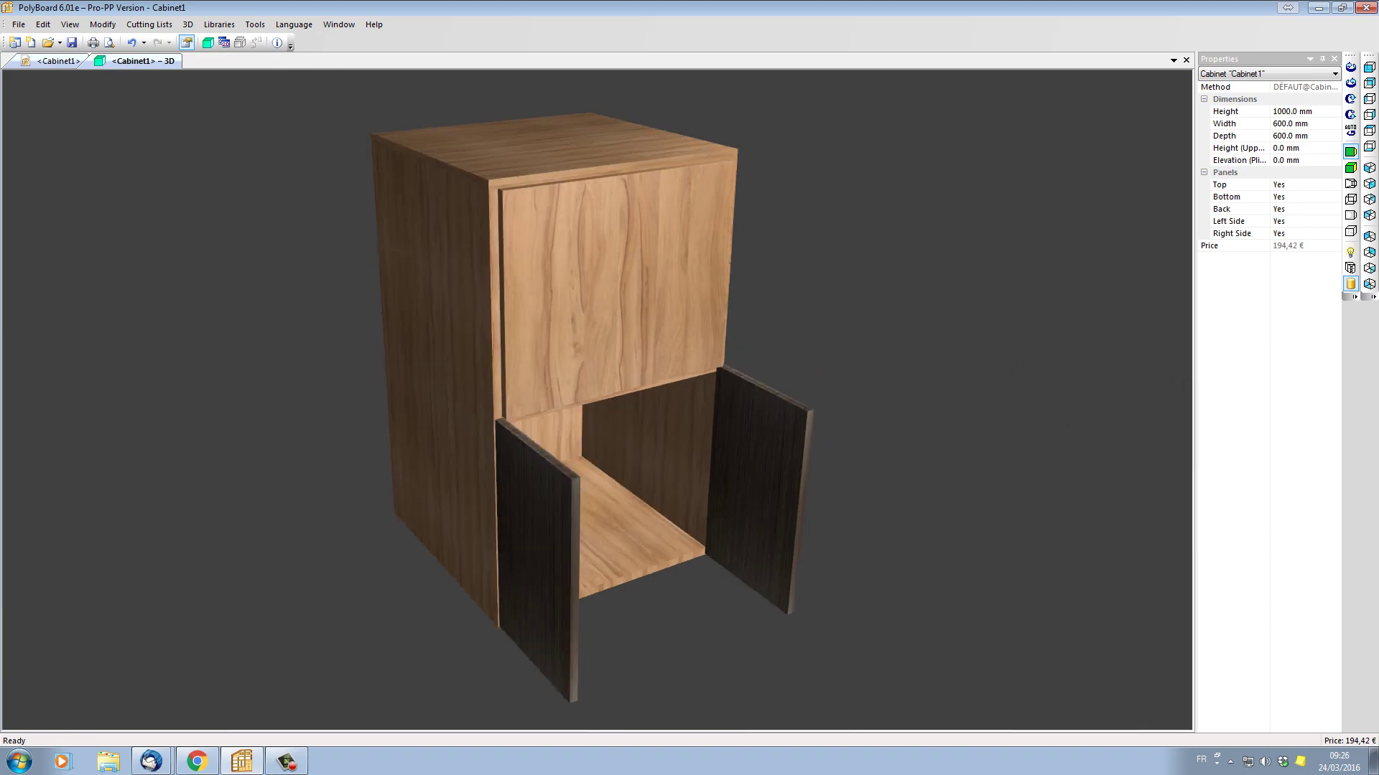
Step: Toggle the doors closed and open again in the render and orbit more frontally
{"action": "left_click", "coordinate": [1350, 268]}
{"action": "left_click", "coordinate": [1350, 268]}
{"action": "left_click_drag", "start_coordinate": [585, 269], "coordinate": [726, 406]}
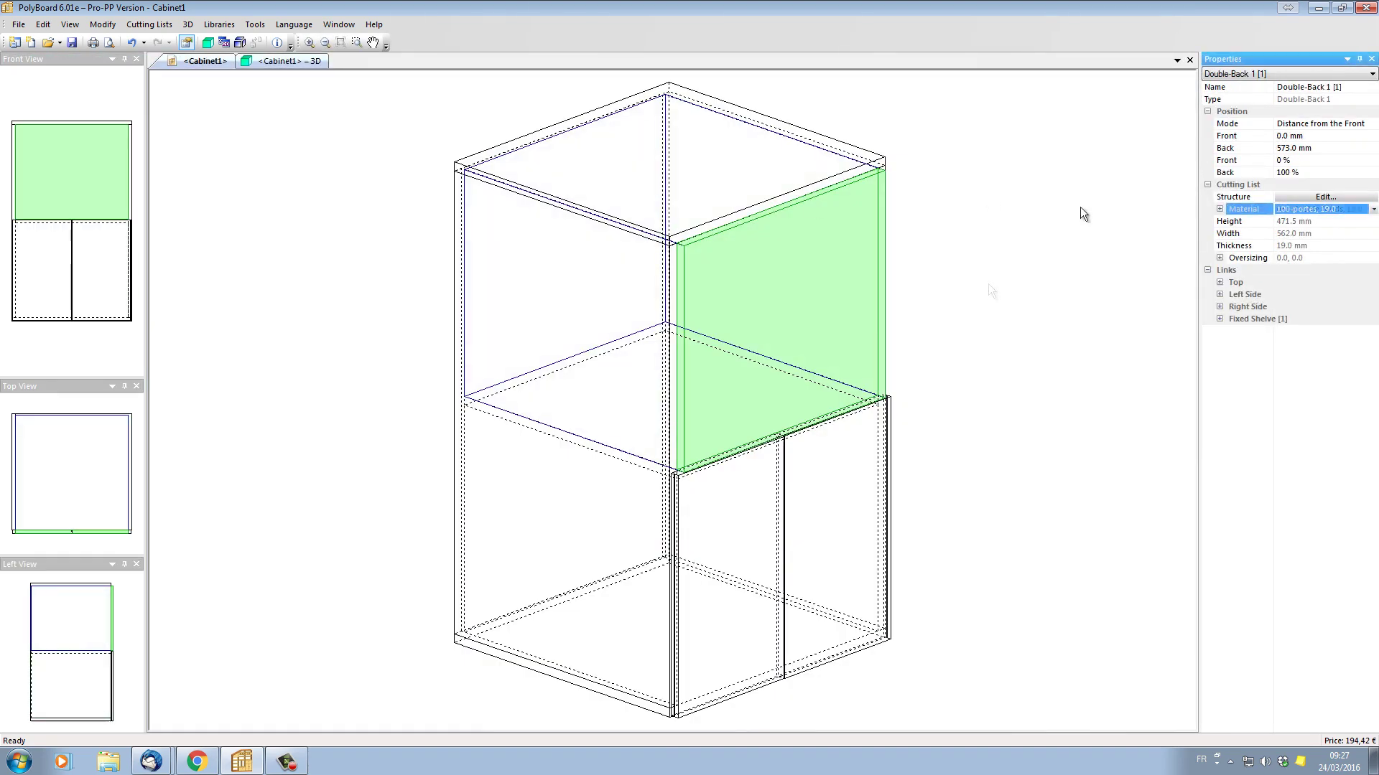
{"action": "left_click", "coordinate": [1372, 210]}
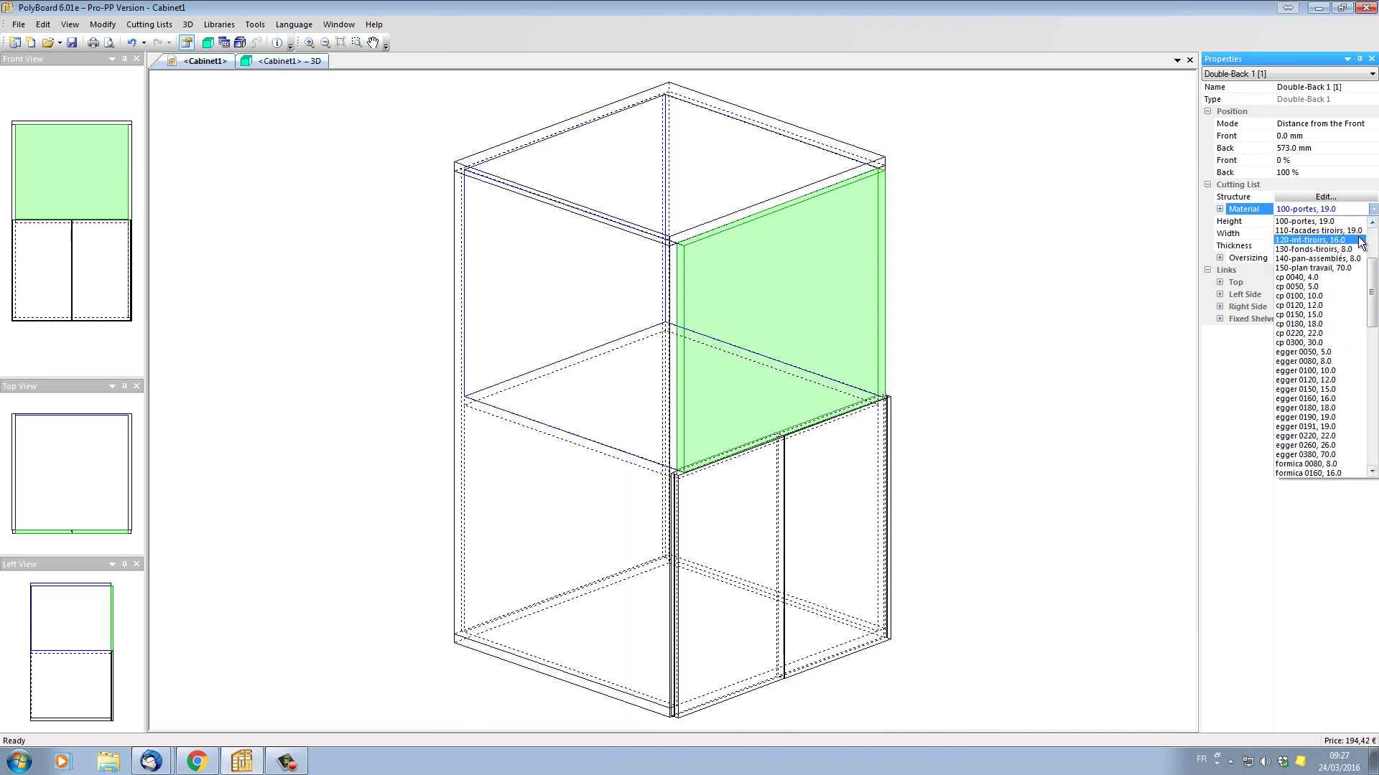
{"action": "left_click", "coordinate": [1314, 221]}
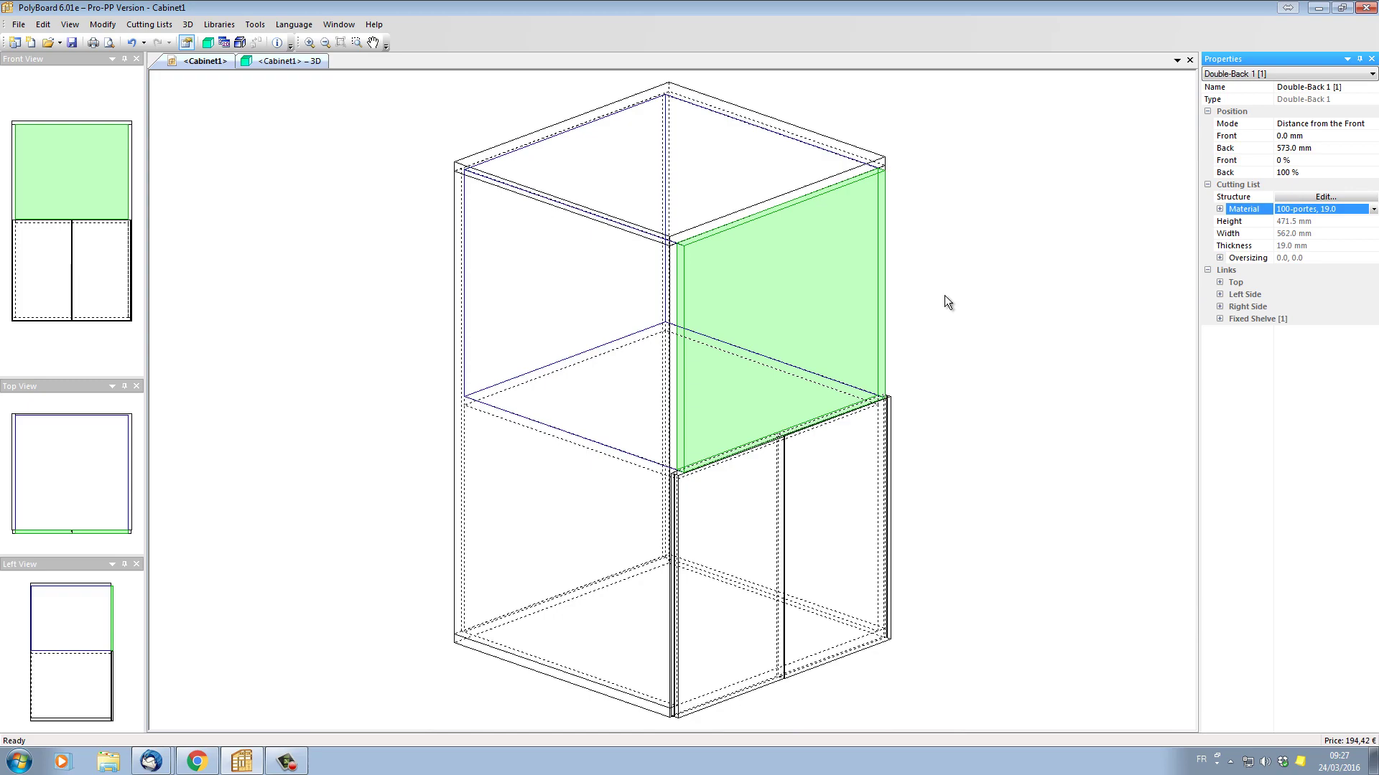
{"action": "left_click", "coordinate": [294, 61]}
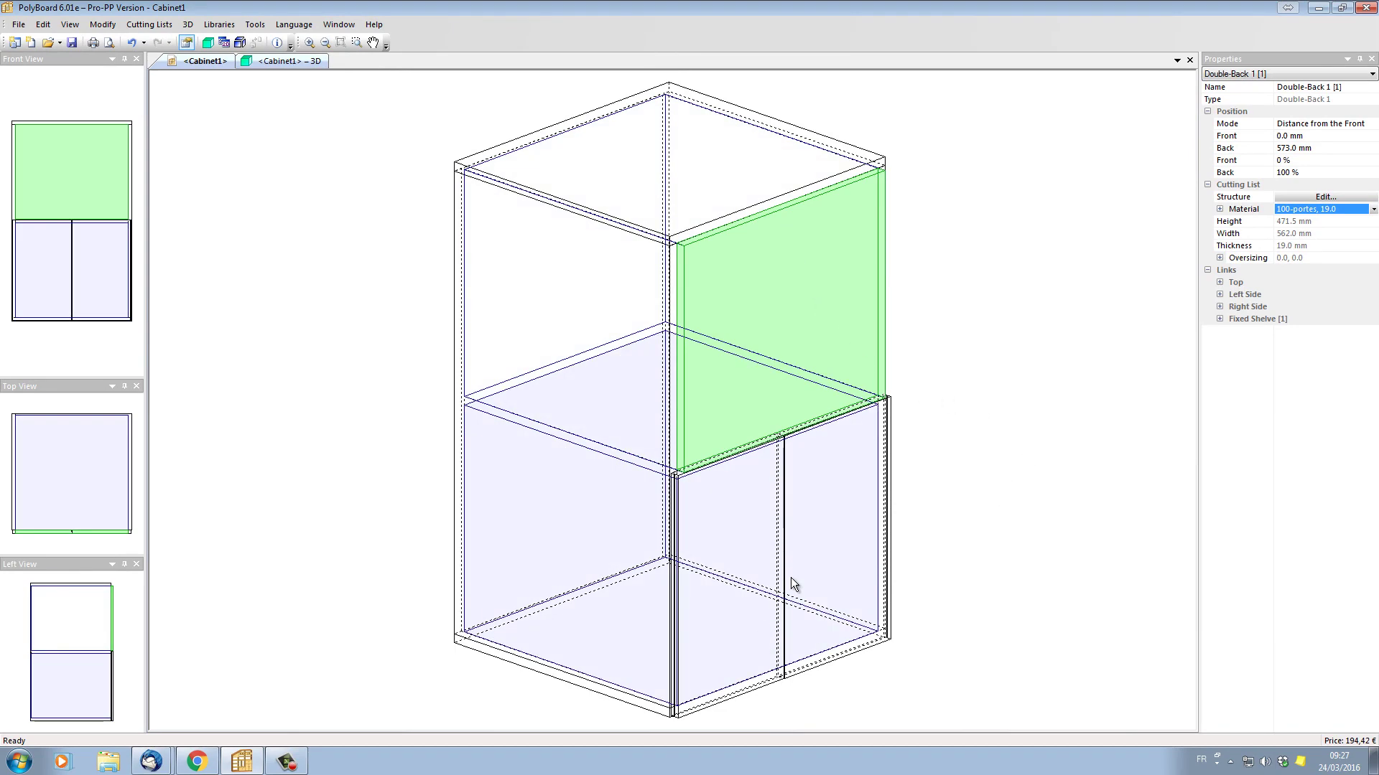
Step: Change Double-Back 1's top link from recess to a groove and set its depth
{"action": "left_click", "coordinate": [1219, 282]}
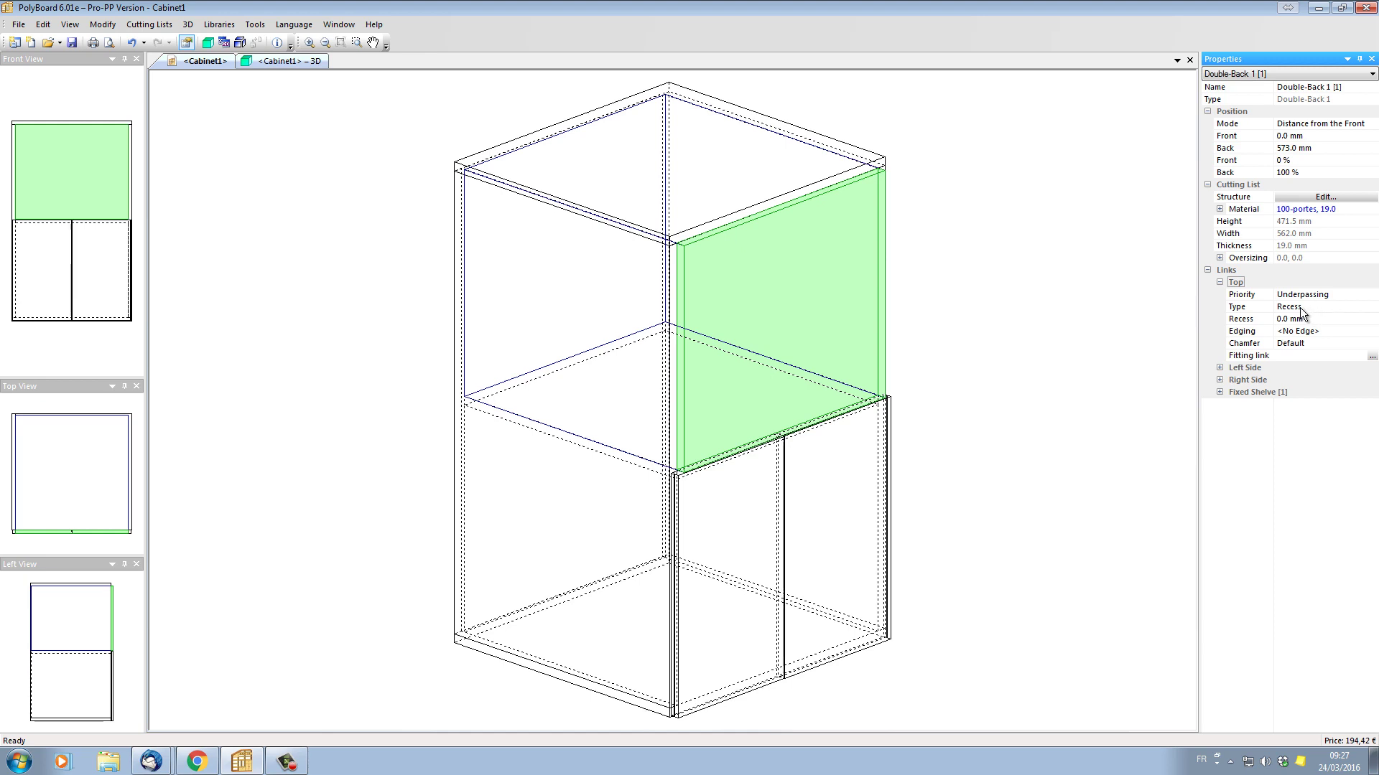
{"action": "left_click", "coordinate": [1305, 307]}
{"action": "left_click", "coordinate": [1303, 329]}
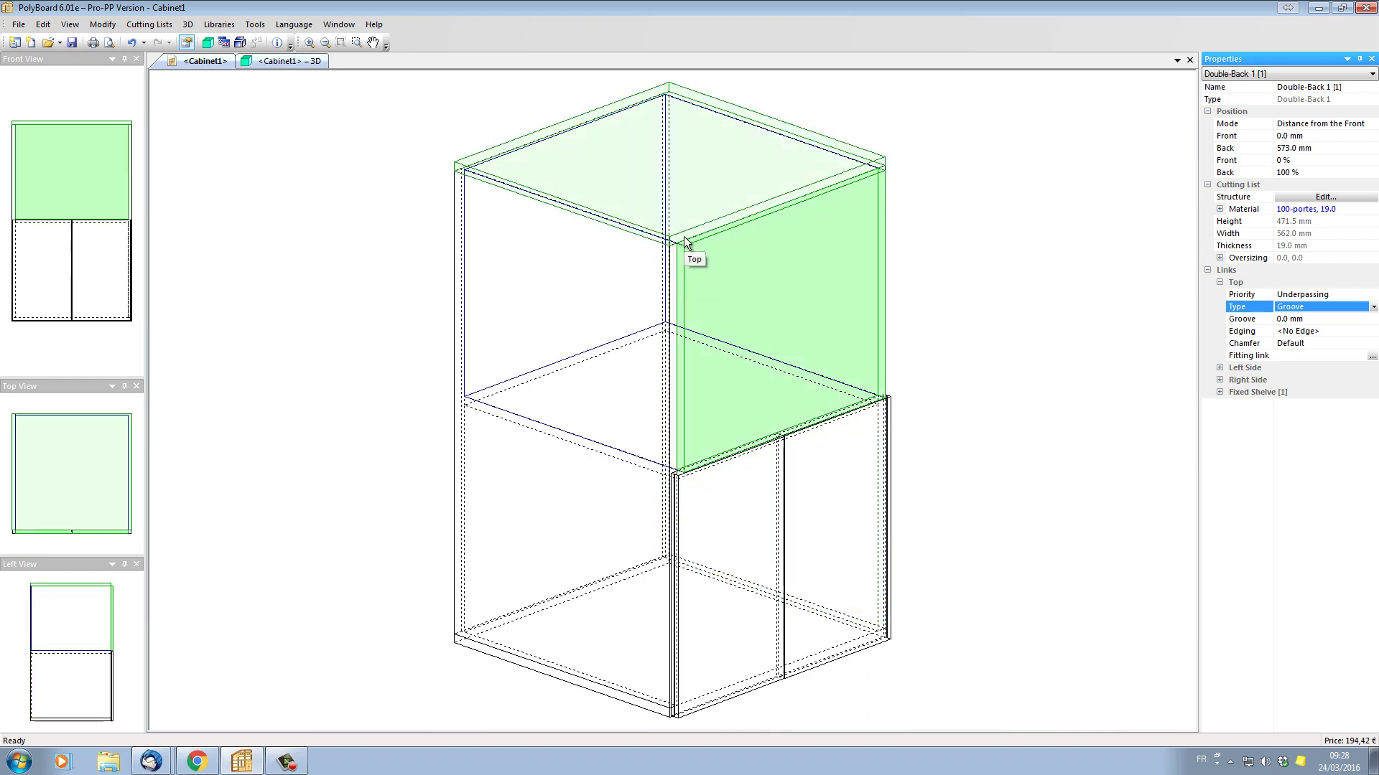
{"action": "left_click", "coordinate": [1314, 319]}
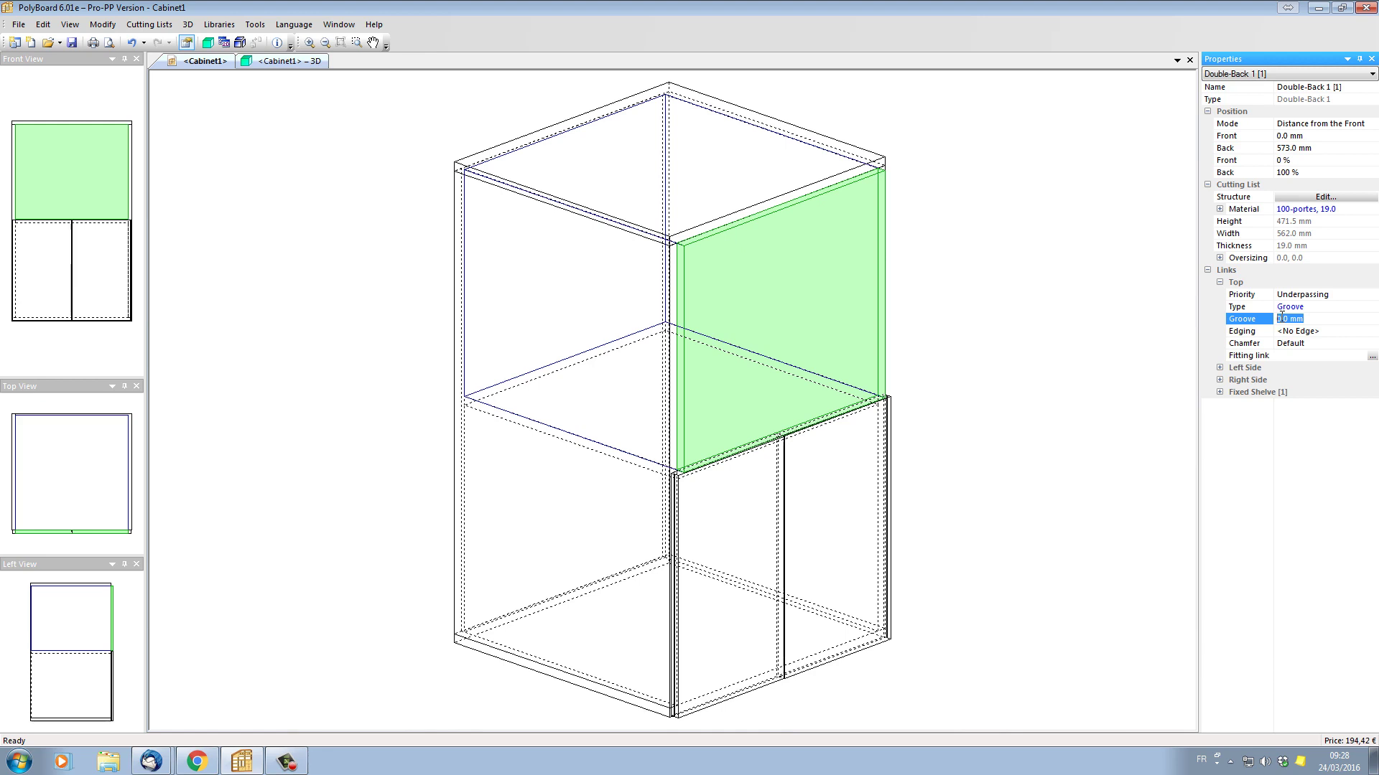
{"action": "type", "text": "16"}
{"action": "left_click", "coordinate": [1118, 310]}
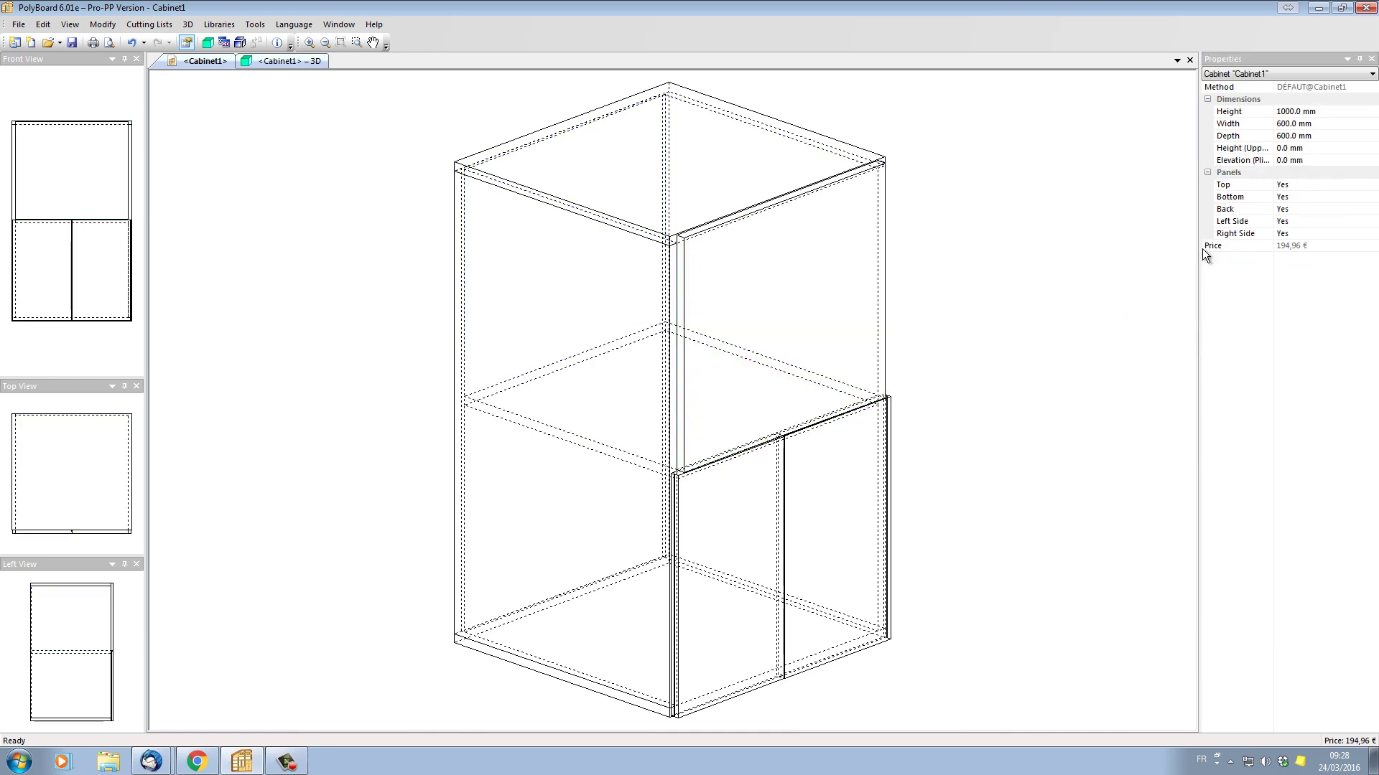
Step: Make the left-side link a 16 mm groove and confirm the panel edits
{"action": "left_click", "coordinate": [1219, 294]}
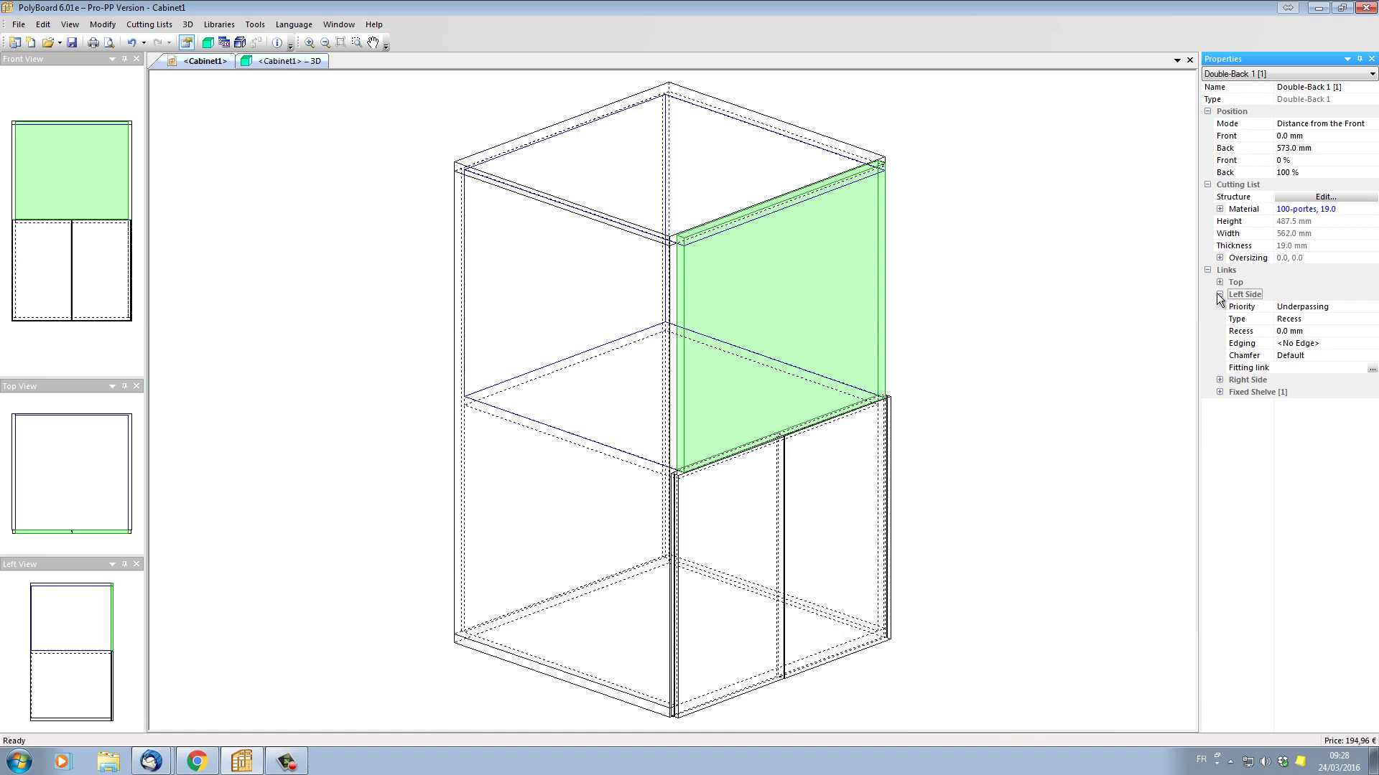
{"action": "left_click", "coordinate": [1293, 319]}
{"action": "left_click", "coordinate": [1290, 341]}
{"action": "left_click", "coordinate": [1311, 333]}
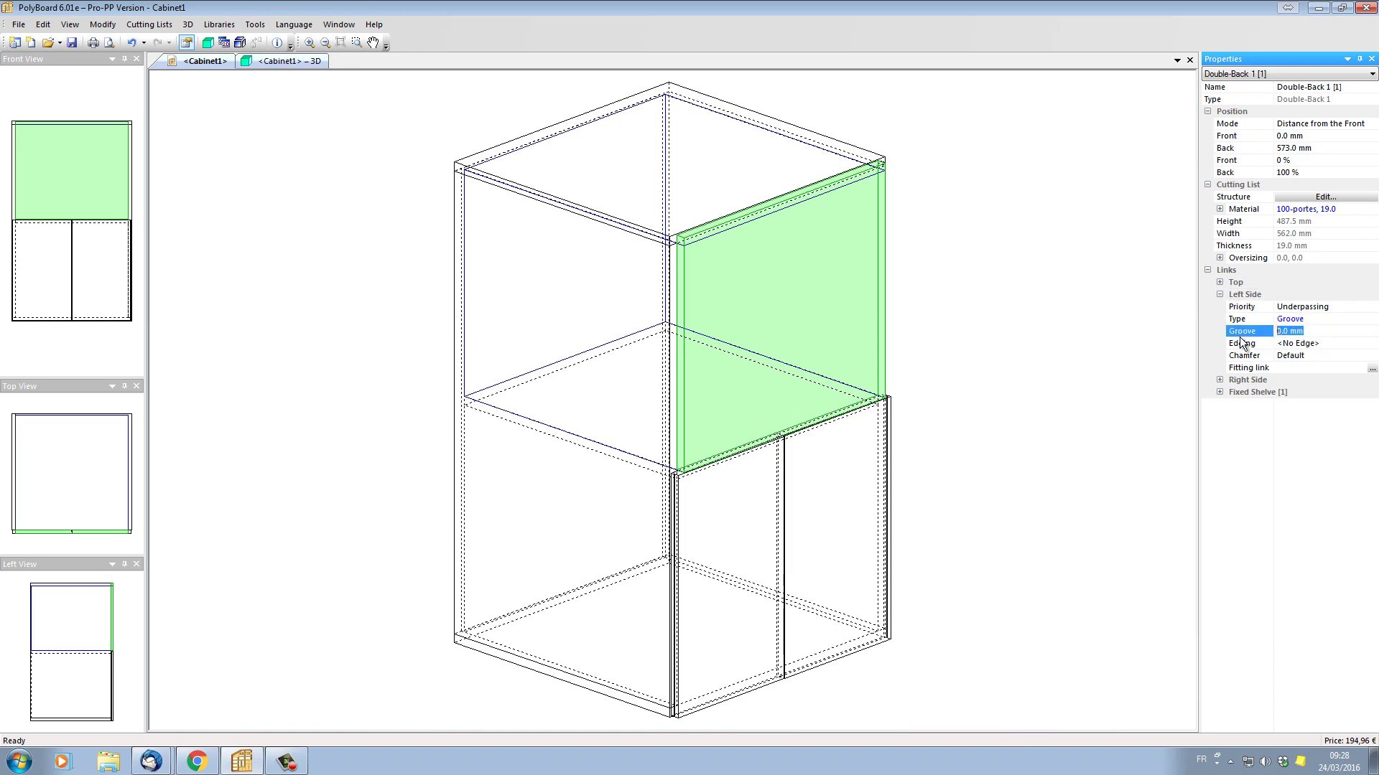
{"action": "left_click", "coordinate": [1219, 380]}
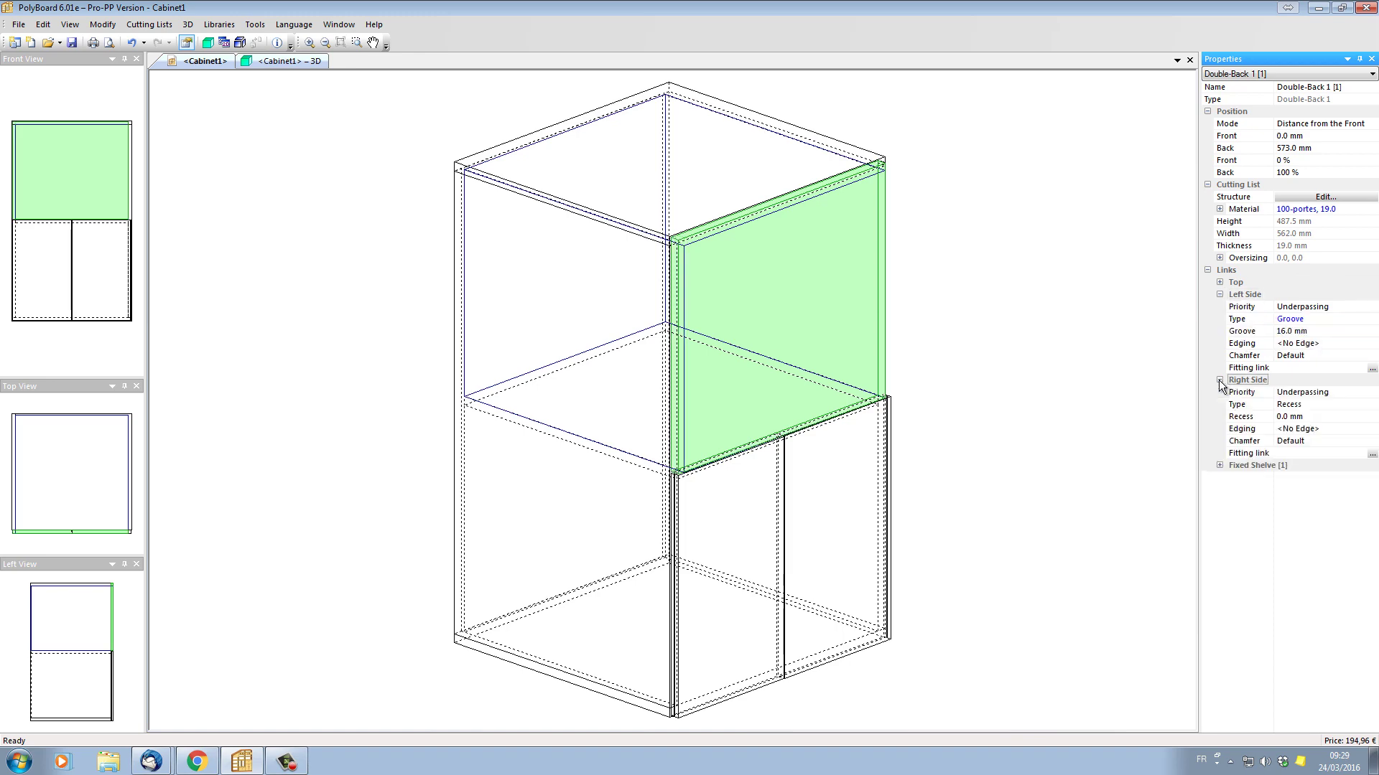
{"action": "left_click", "coordinate": [453, 127]}
Step: View the textured 3D cabinet from the front and left with its doors closed
{"action": "left_click", "coordinate": [310, 62]}
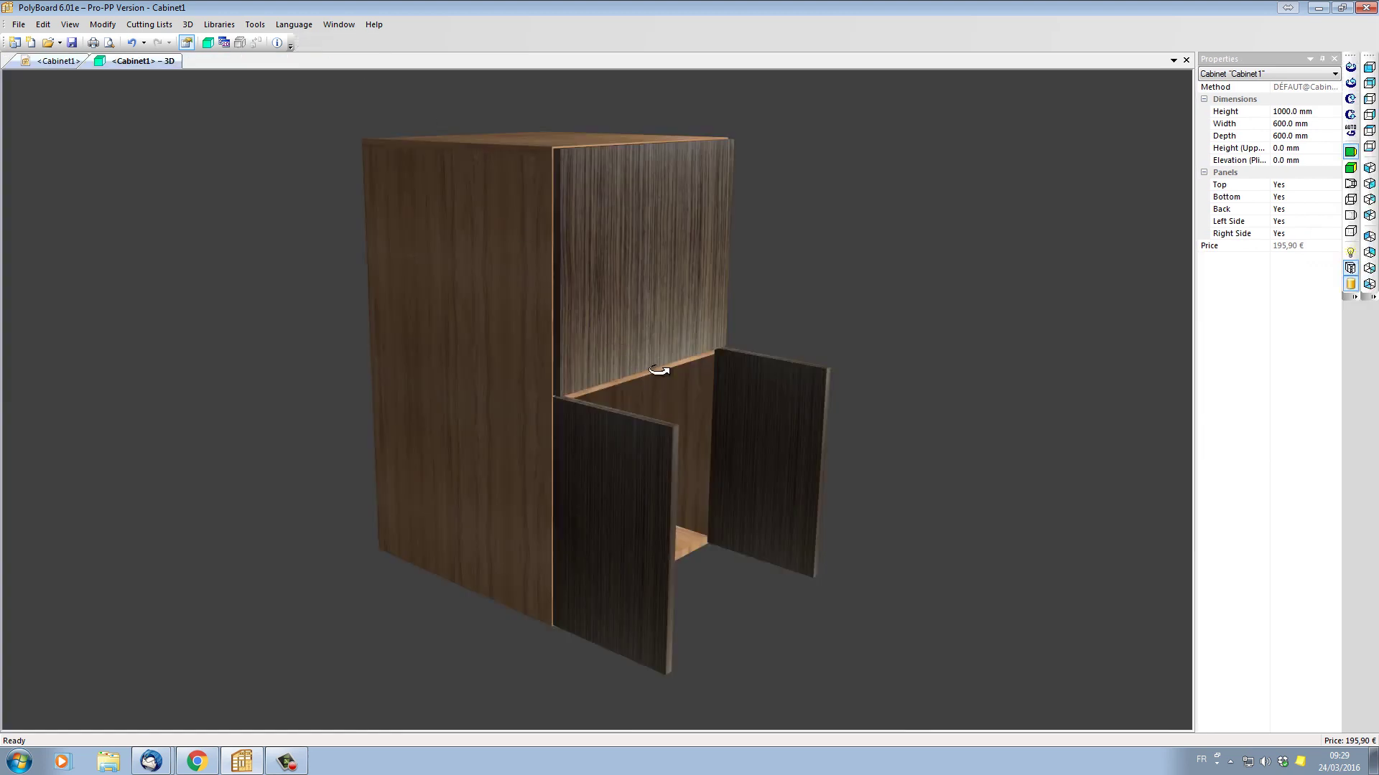
{"action": "left_click_drag", "start_coordinate": [617, 399], "coordinate": [644, 395]}
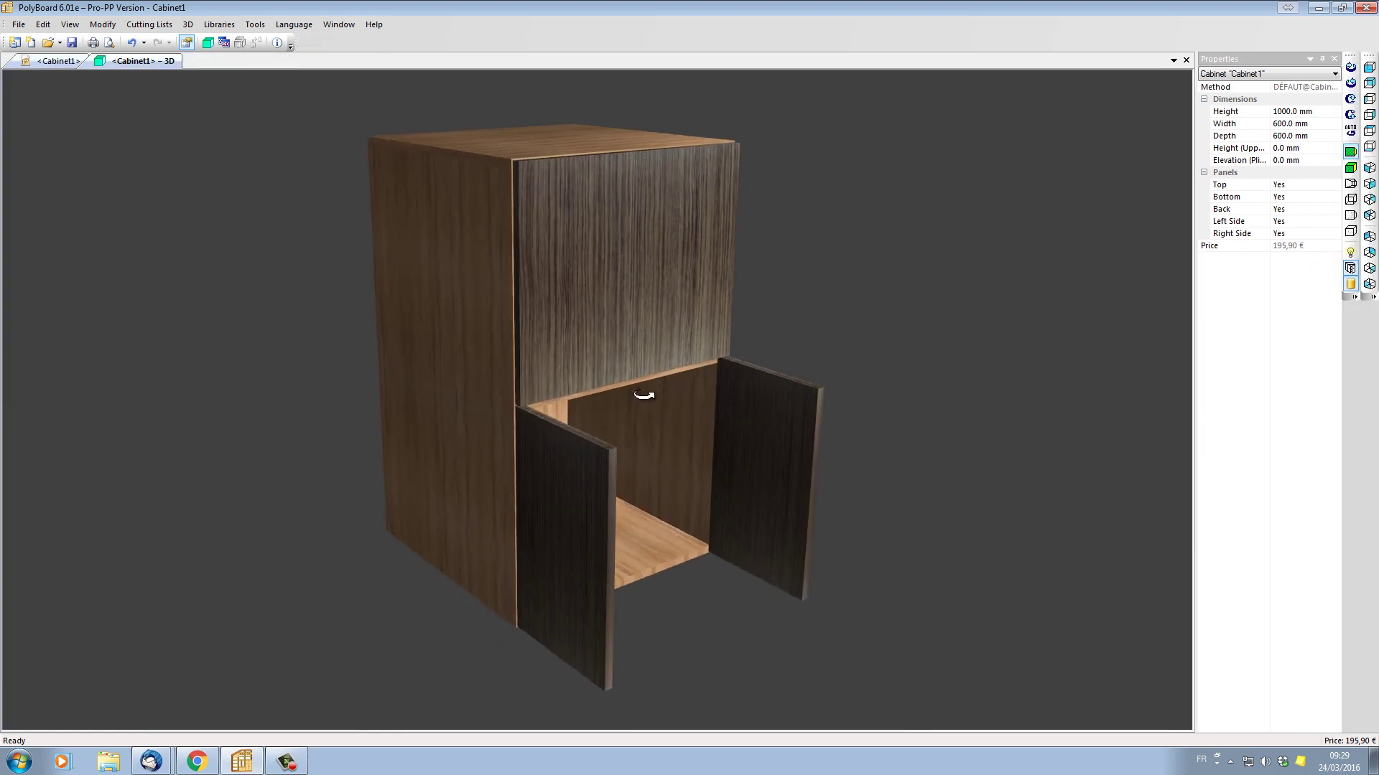
{"action": "left_click_drag", "start_coordinate": [664, 220], "coordinate": [1131, 269]}
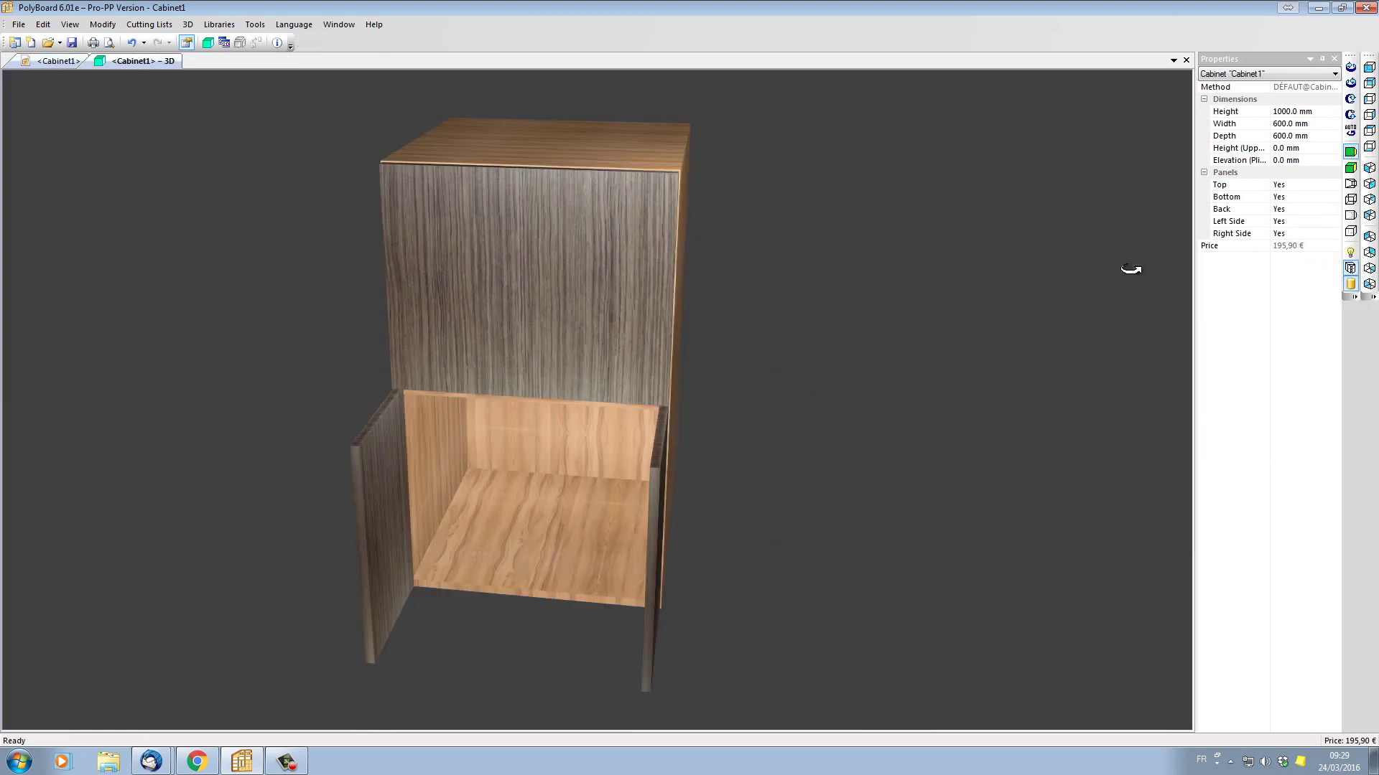
{"action": "left_click", "coordinate": [1351, 268]}
{"action": "mouse_move", "coordinate": [740, 342]}
{"action": "left_mouse_down"}
{"action": "mouse_move", "coordinate": [871, 385]}
{"action": "mouse_move", "coordinate": [683, 395]}
{"action": "mouse_move", "coordinate": [640, 369]}
{"action": "mouse_move", "coordinate": [723, 346]}
{"action": "left_mouse_up"}
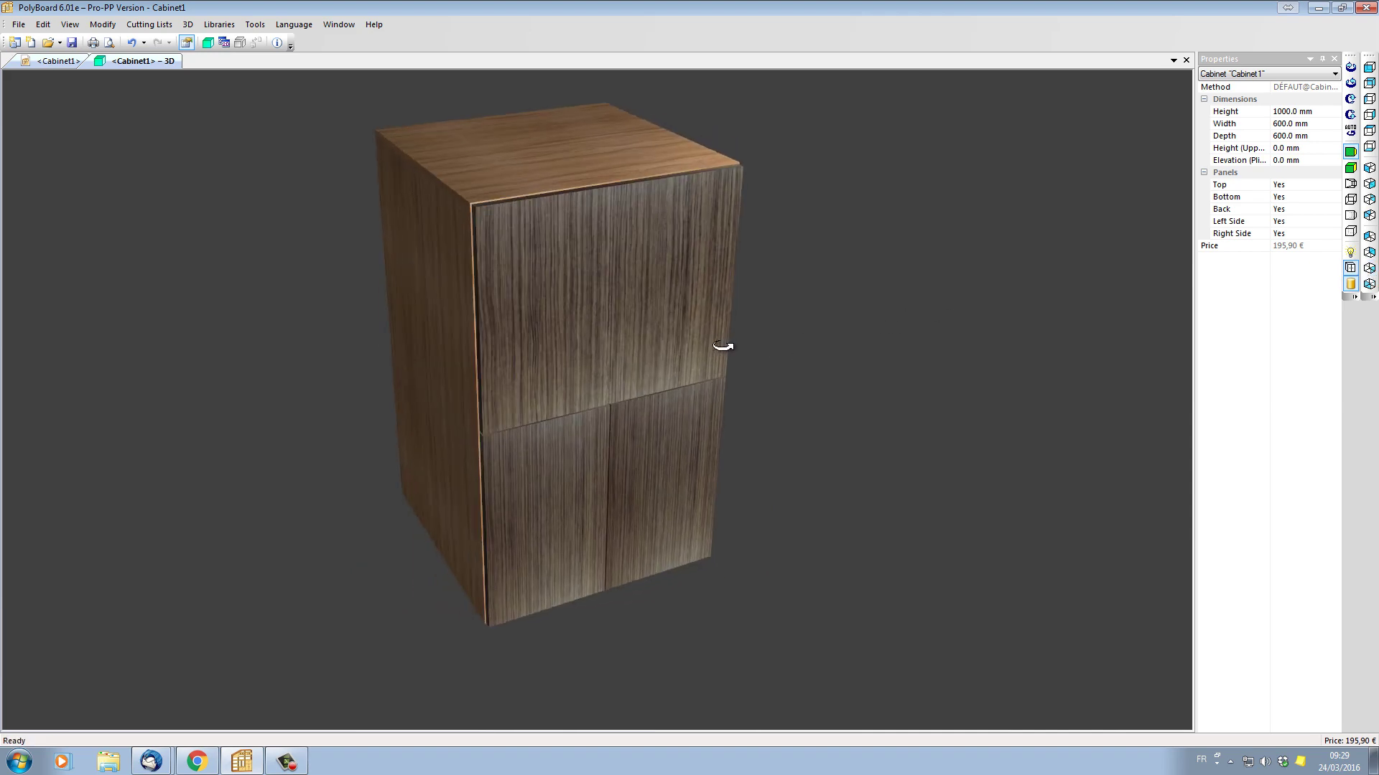
Step: Back in the wireframe drawing, select the upper Double-Back 1 panel
{"action": "left_click", "coordinate": [57, 61]}
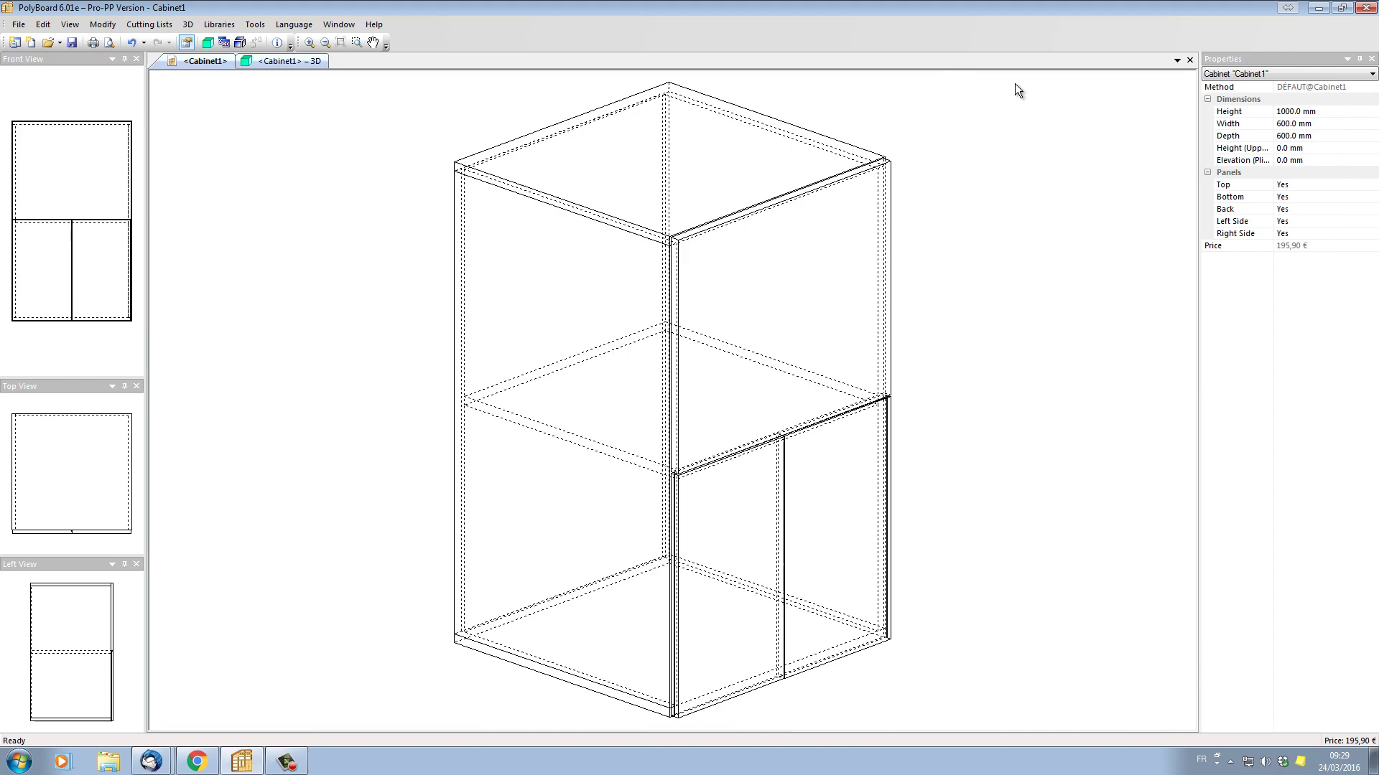
{"action": "left_click", "coordinate": [674, 261]}
{"action": "left_click", "coordinate": [673, 262]}
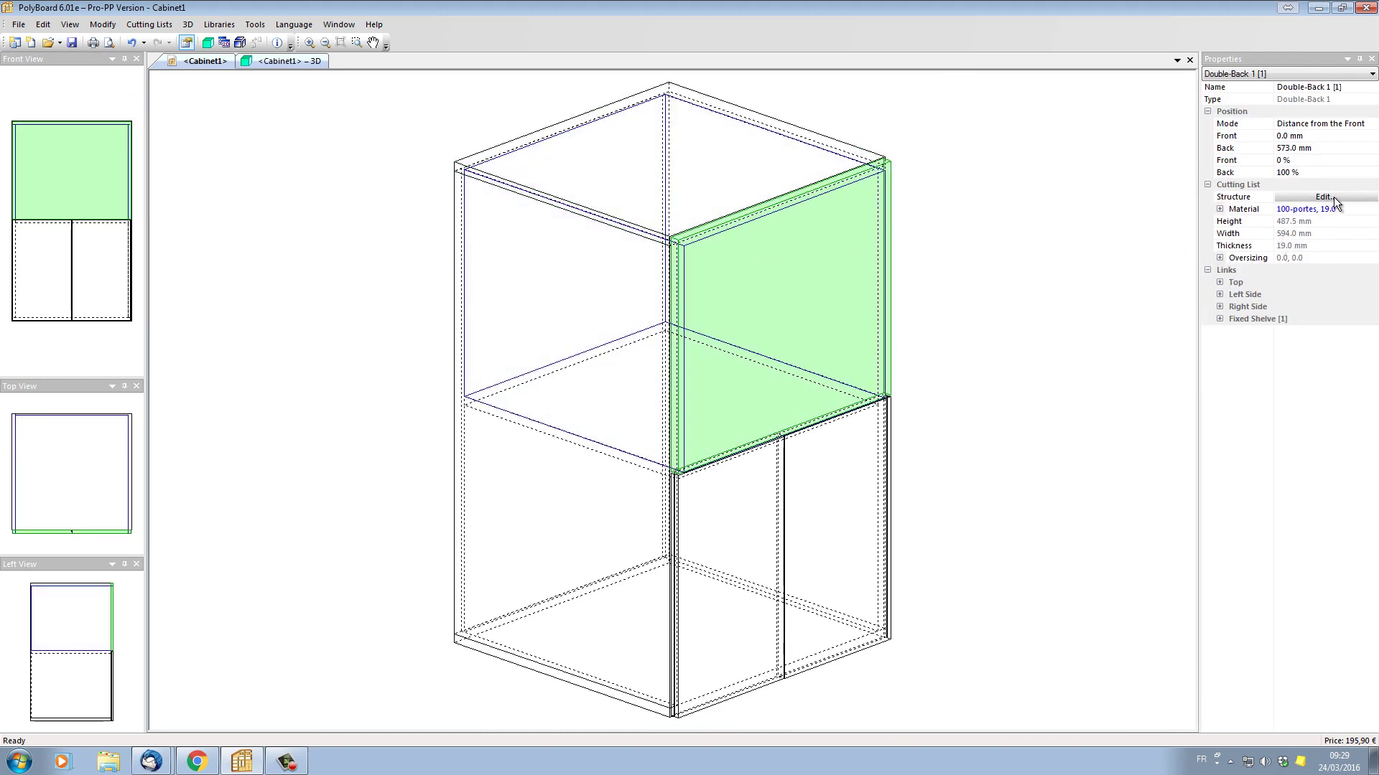
Step: Surface-split Double-Back 1 at 90° orientation with 3 mm slack into two panels
{"action": "left_click", "coordinate": [1334, 199]}
{"action": "left_click", "coordinate": [1296, 262]}
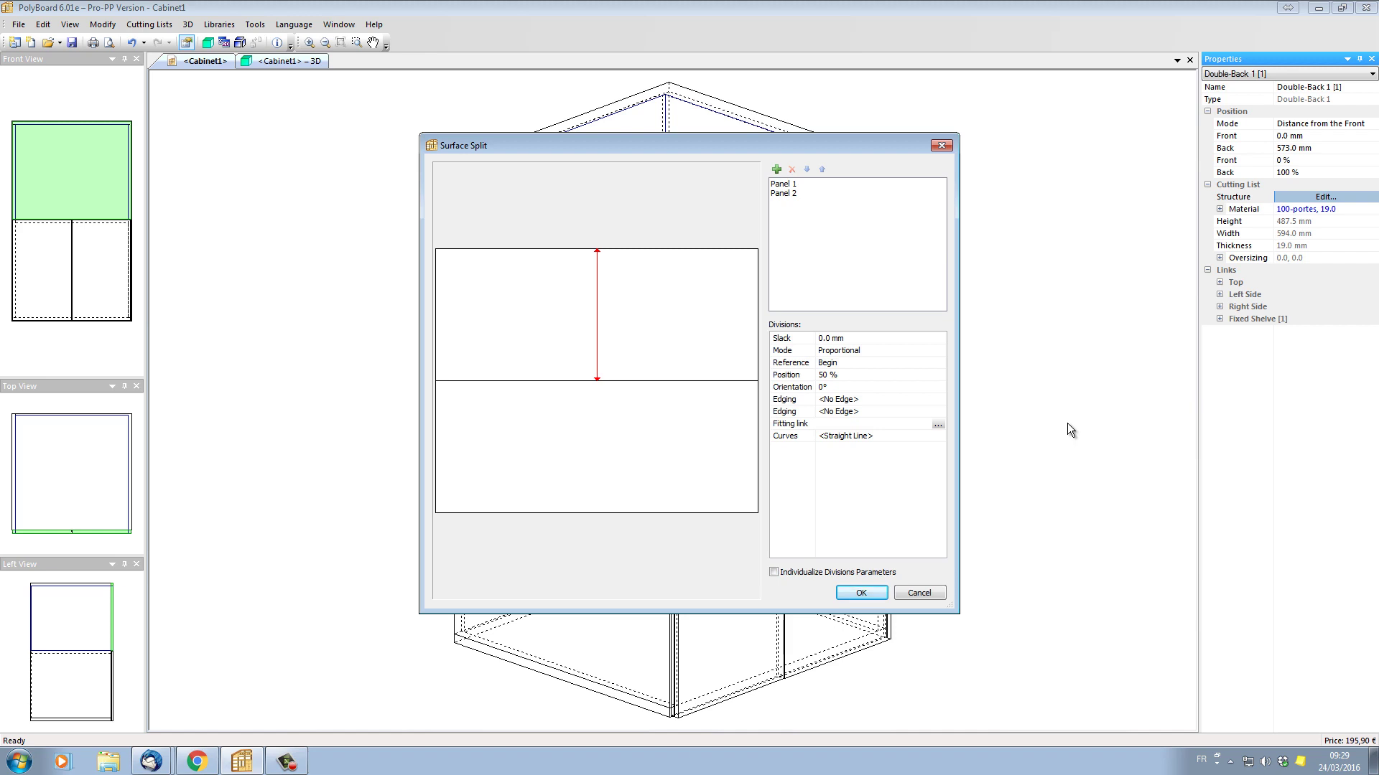
{"action": "left_click", "coordinate": [792, 387]}
{"action": "type", "text": "90"}
{"action": "left_click", "coordinate": [875, 355]}
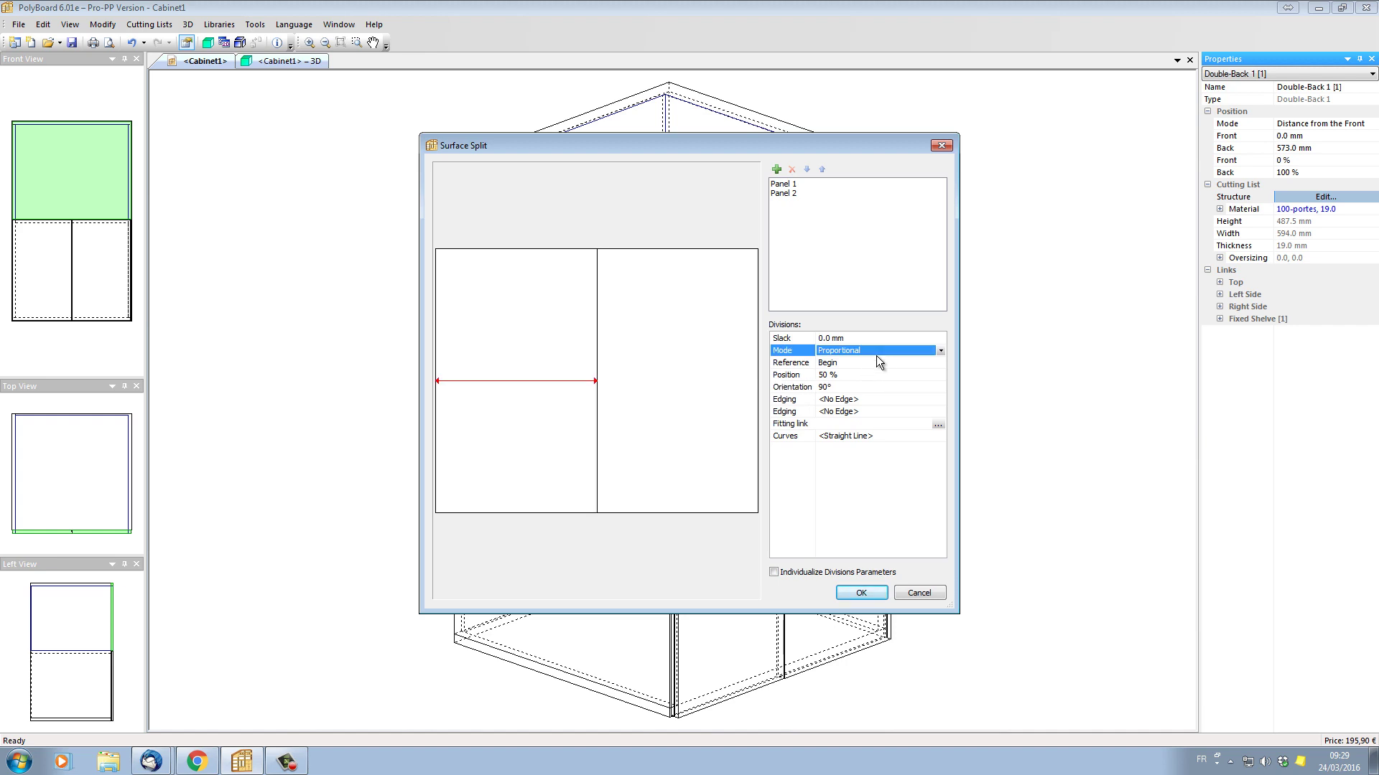
{"action": "left_click", "coordinate": [854, 338]}
{"action": "left_click", "coordinate": [800, 339]}
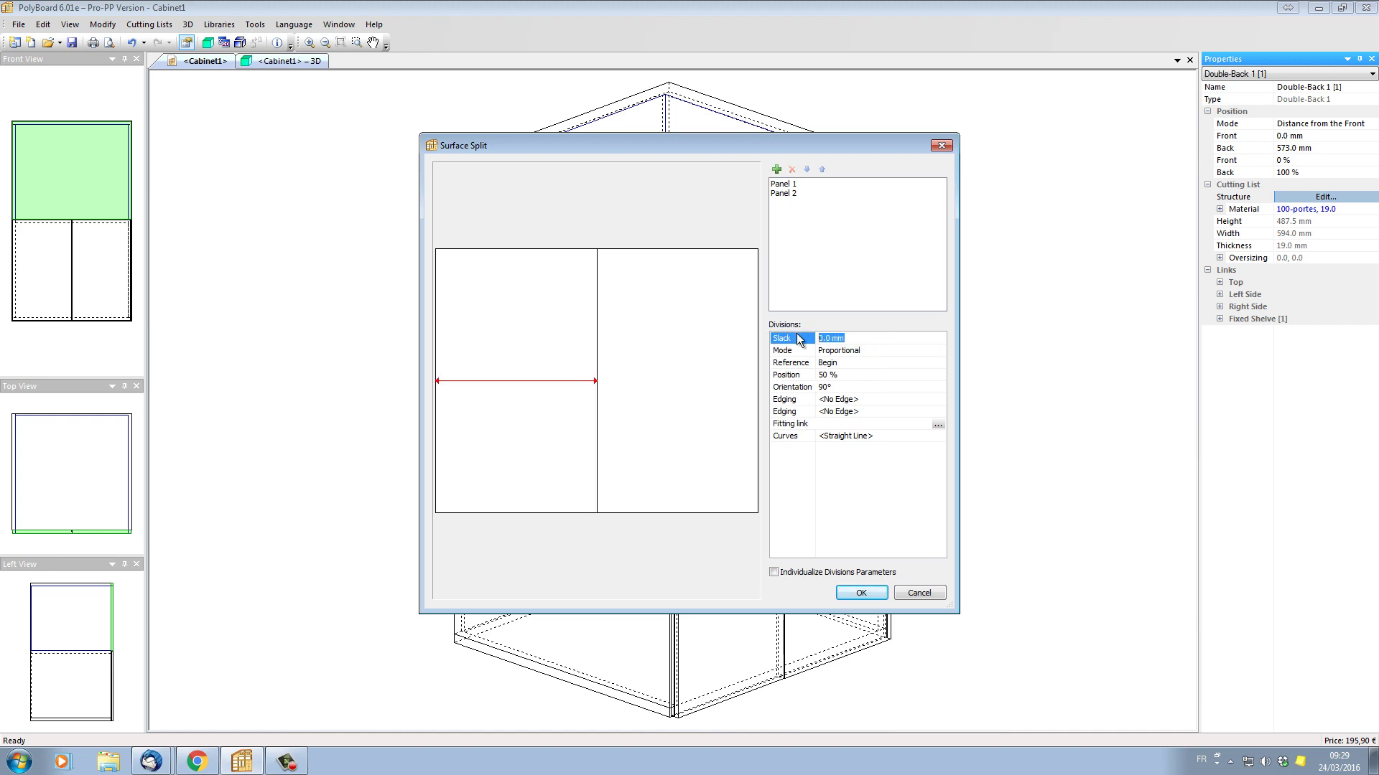
{"action": "type", "text": "3"}
{"action": "left_click", "coordinate": [862, 593]}
{"action": "key", "text": "ctrl+Tab"}
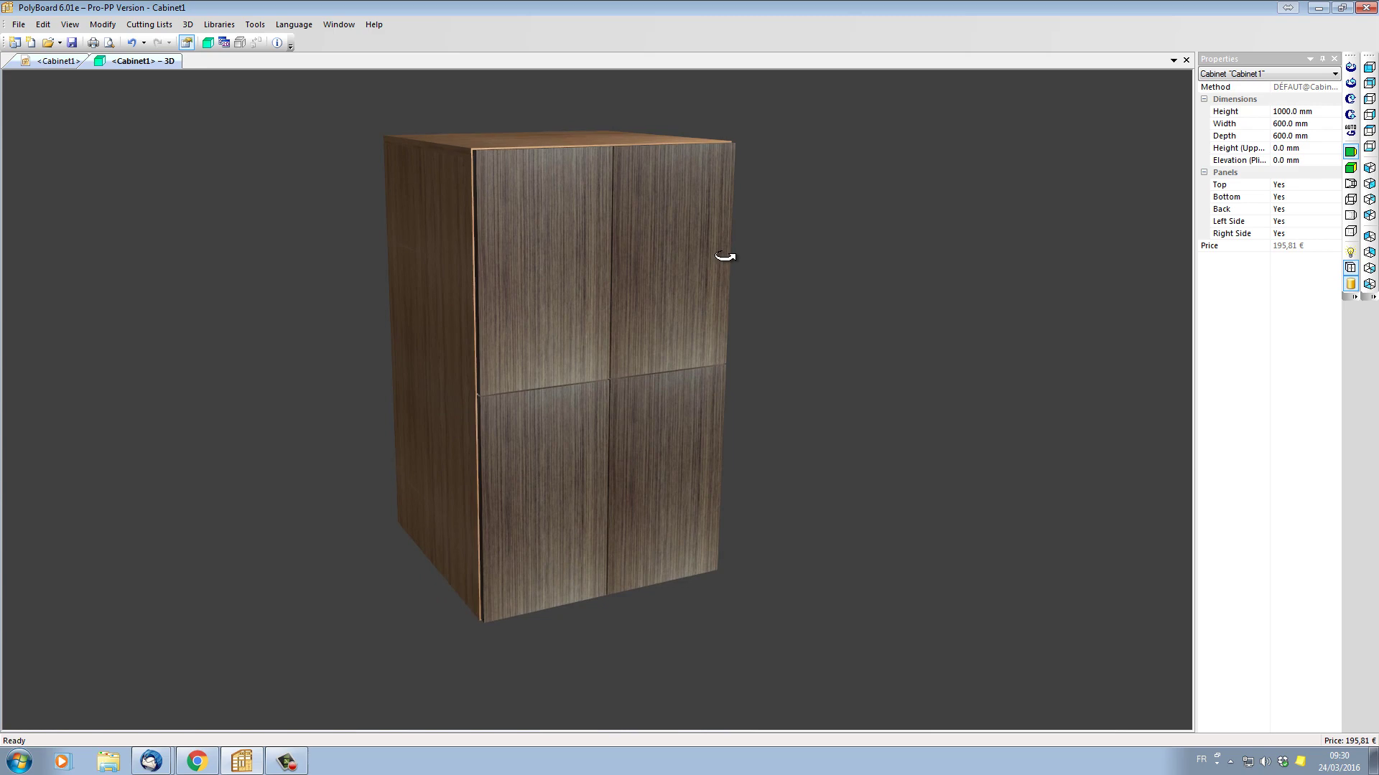
Step: Swing the lower double doors open in the 3D render
{"action": "left_click", "coordinate": [1350, 283]}
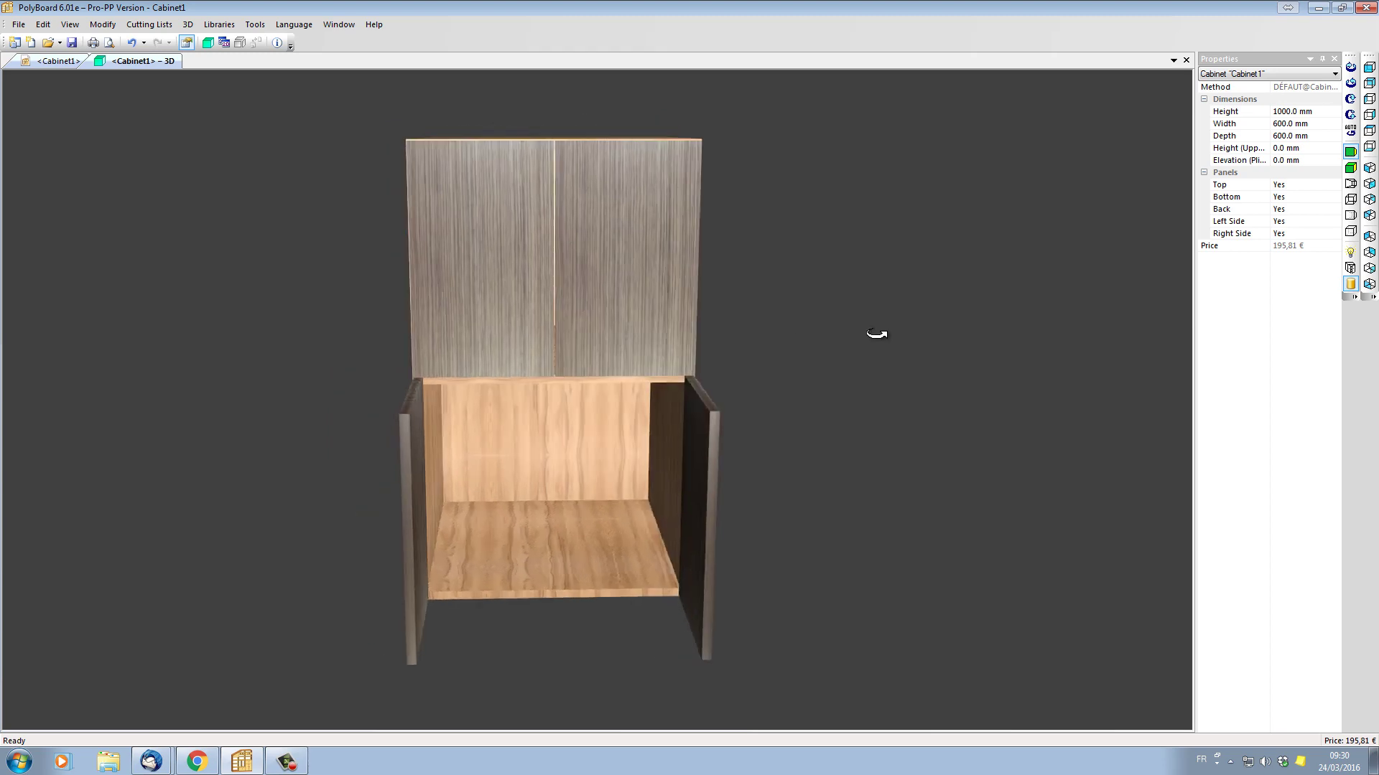